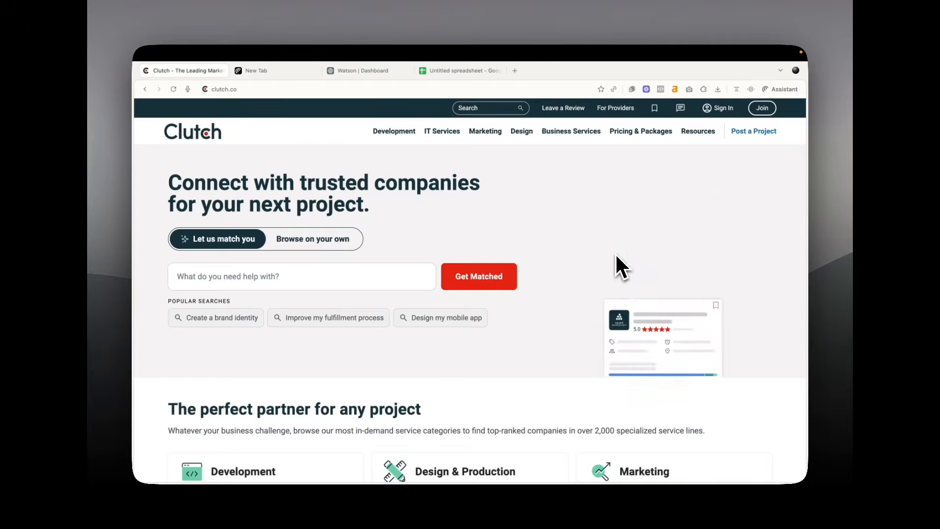
# Browse the Clutch homepage's service categories and bring up the Assistant side panel
pyautogui.scroll(-1, 615, 253)
pyautogui.scroll(1, 615, 253)
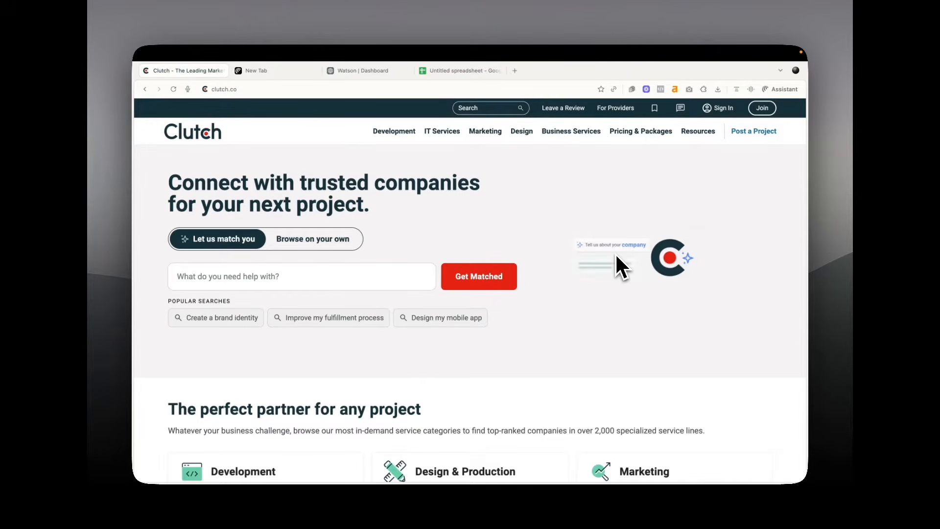
pyautogui.scroll(-3, 615, 256)
pyautogui.scroll(-5, 616, 256)
pyautogui.scroll(1, 616, 256)
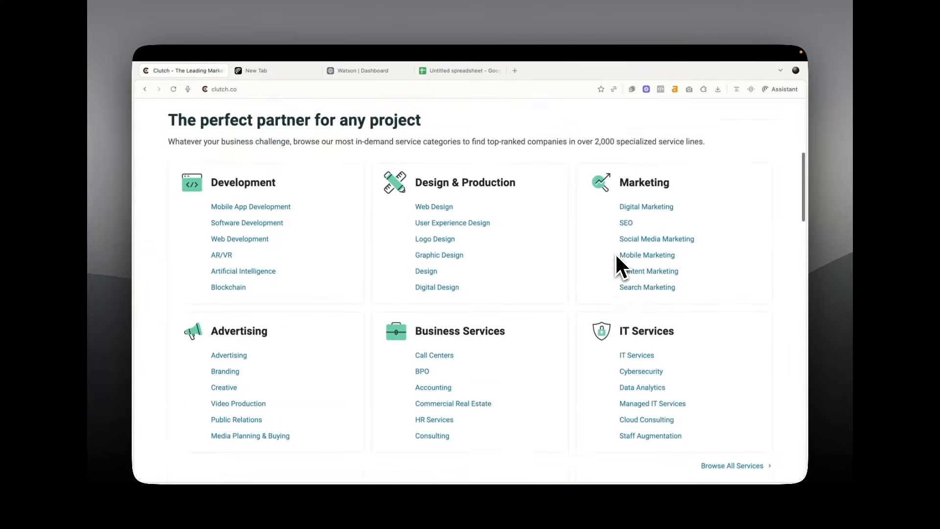
pyautogui.scroll(6, 614, 253)
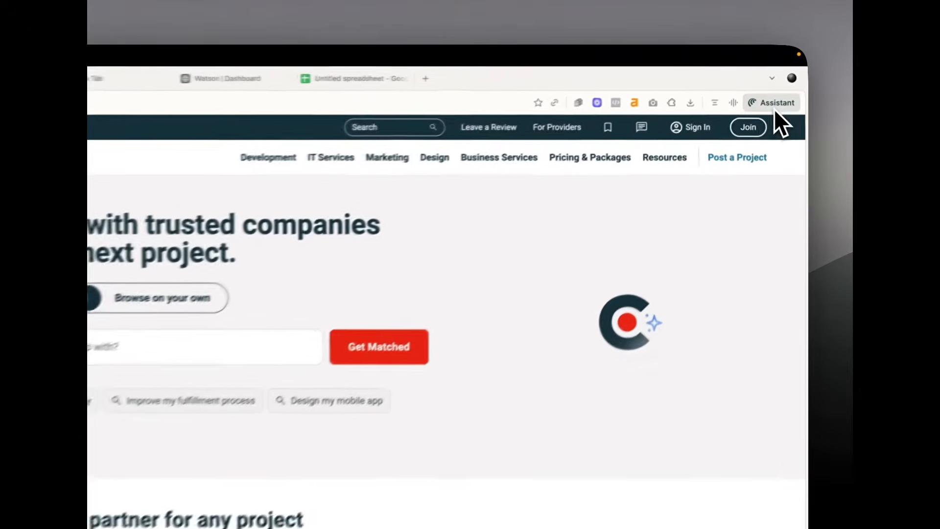
pyautogui.click(782, 93)
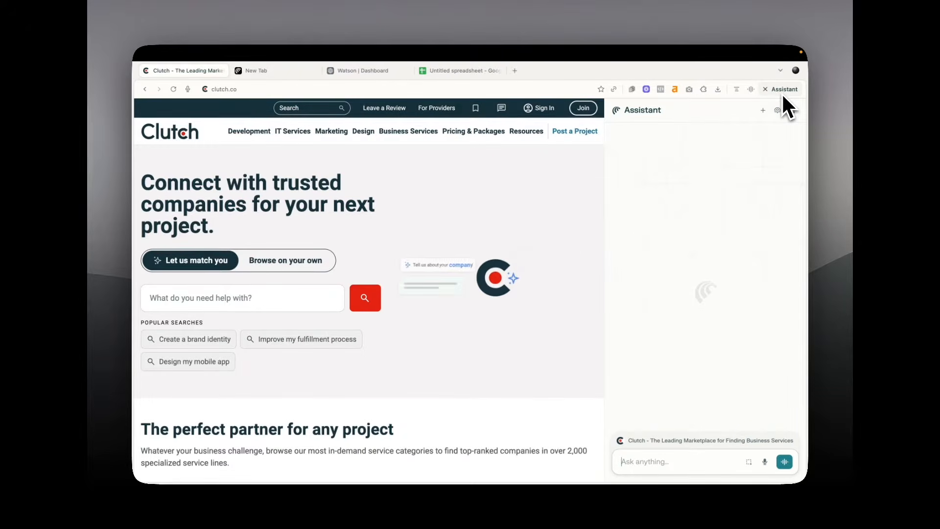
# Ask the Assistant for a markdown table of clutch.co's top 5 Berlin recruitment agencies with website and founder
pyautogui.write("Go to the website clutch.co and search for recruitment agencies in Berlin. Open the top 5 company profiles one by one. From each profile, extract: (1) the company name, (2) the official website, (3) the founder or CEO's full name (if listed, otherwise the most senior leader). If the founder/CEO is not shown on Clutch, click through to the company's official website and check their About or Team page. Show your browsing process step by step, and then present the results in a markdown table.")
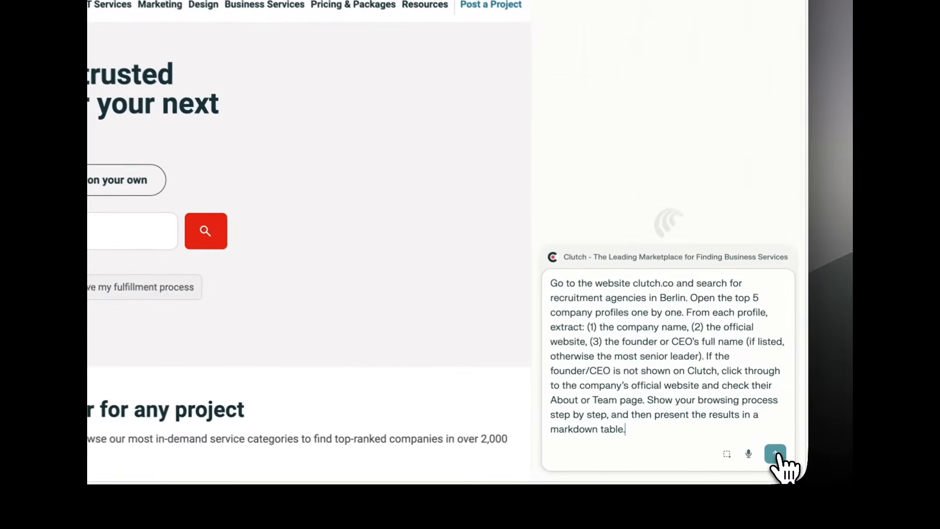
pyautogui.click(784, 462)
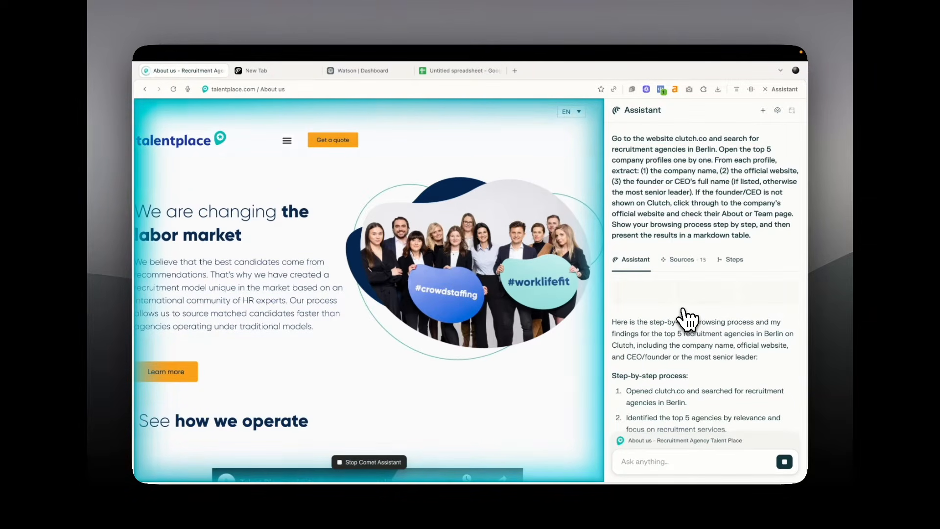
# Read through the five-agency table of websites and leaders, then move to the empty new tab
pyautogui.scroll(-5, 687, 319)
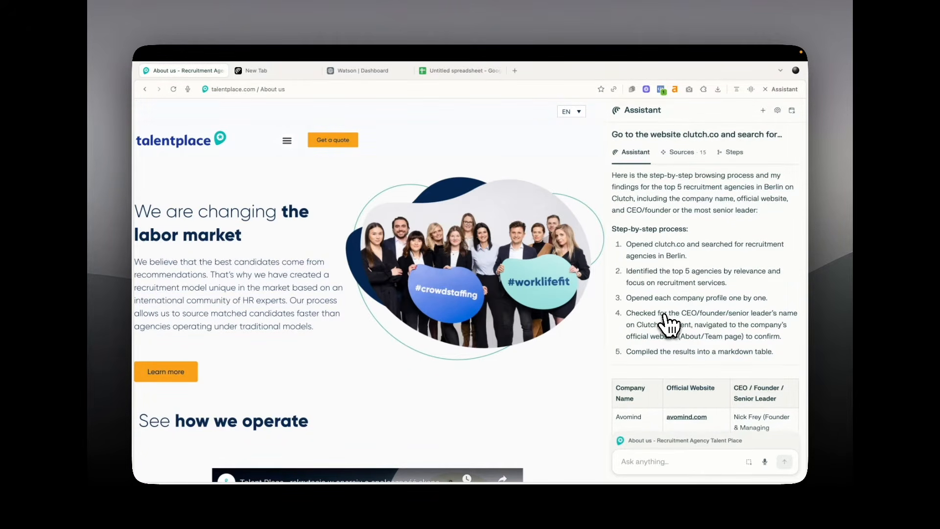
pyautogui.scroll(-5, 668, 324)
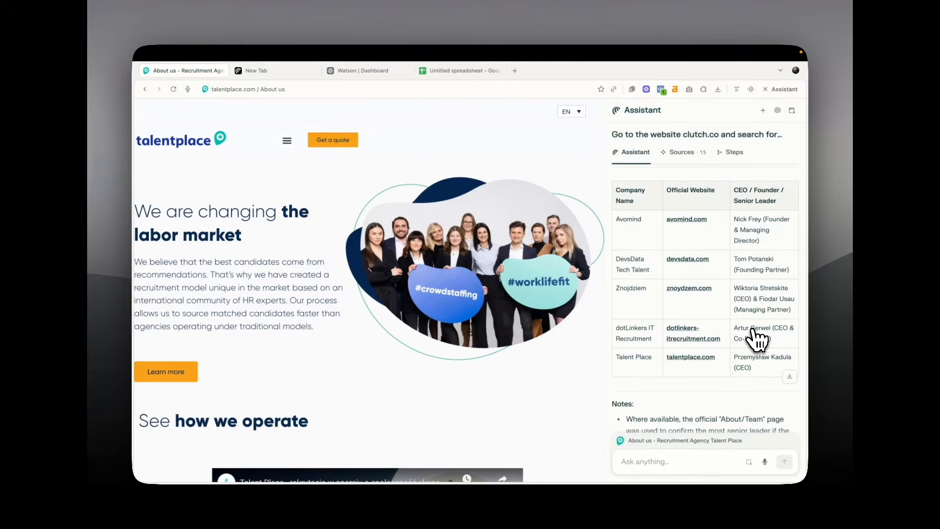
pyautogui.scroll(-1, 756, 338)
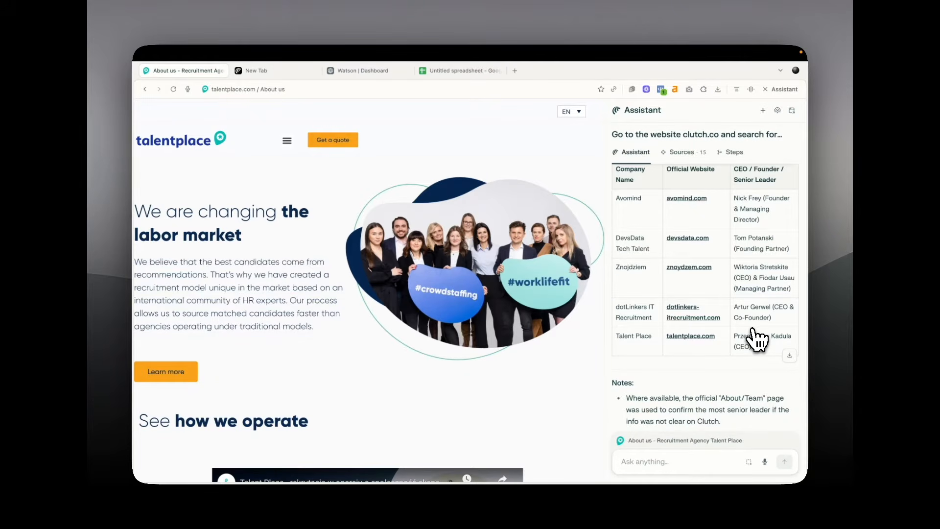
pyautogui.scroll(-10, 756, 337)
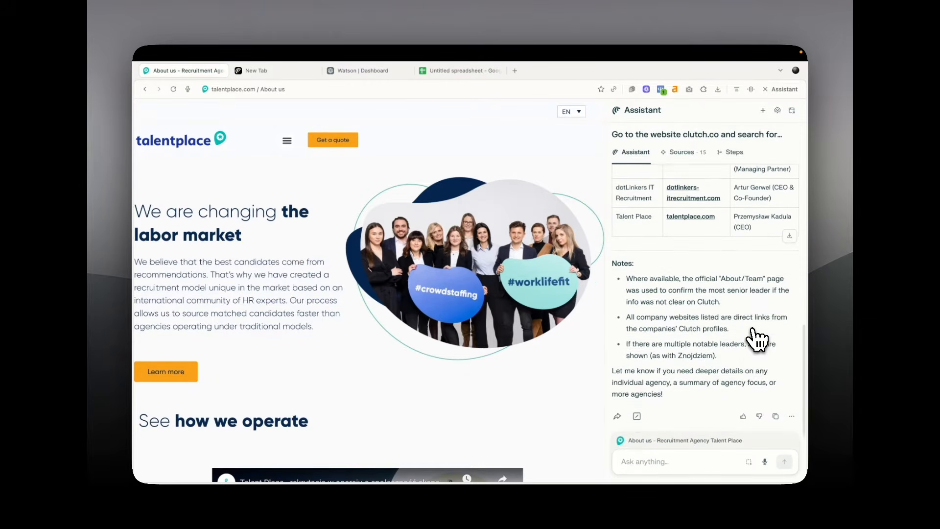
pyautogui.scroll(8, 756, 338)
pyautogui.scroll(3, 756, 338)
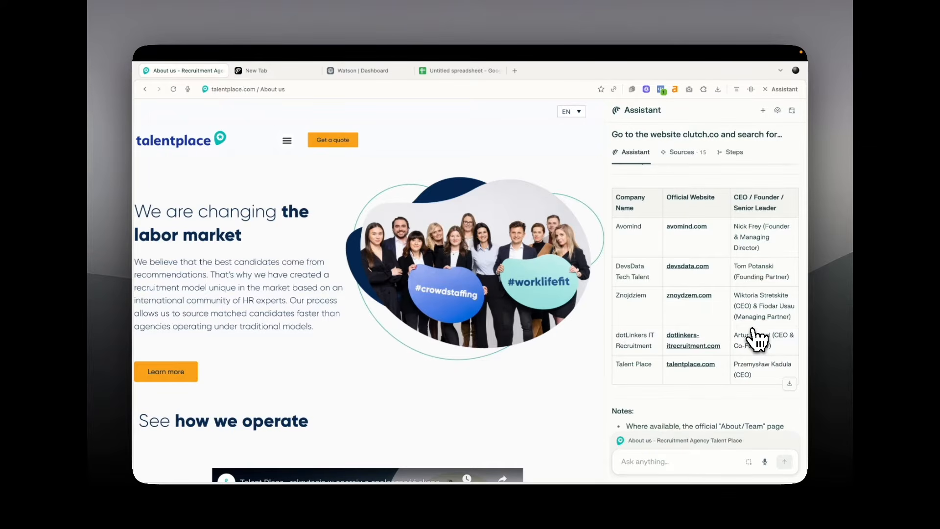
pyautogui.click(277, 75)
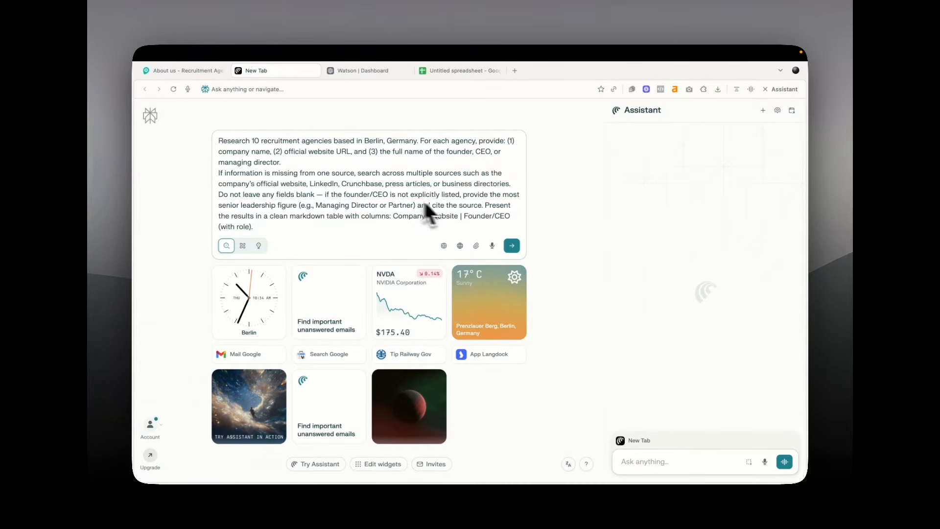
# Submit the request for 10 Berlin recruitment agencies with company, website and founder/CEO role
pyautogui.click(514, 247)
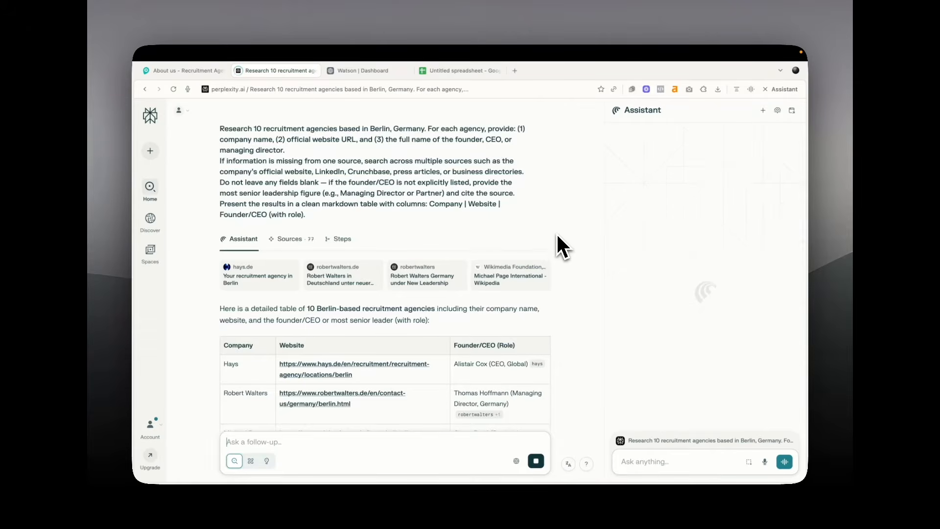
# Scroll through the 10-agency results table and the validation notes below it
pyautogui.scroll(-5, 556, 233)
pyautogui.scroll(-3, 556, 233)
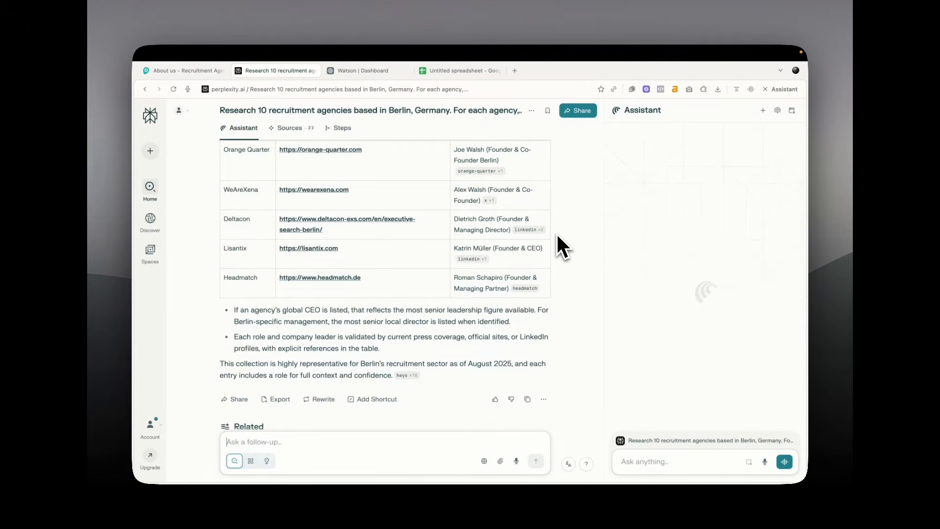
pyautogui.scroll(5, 556, 233)
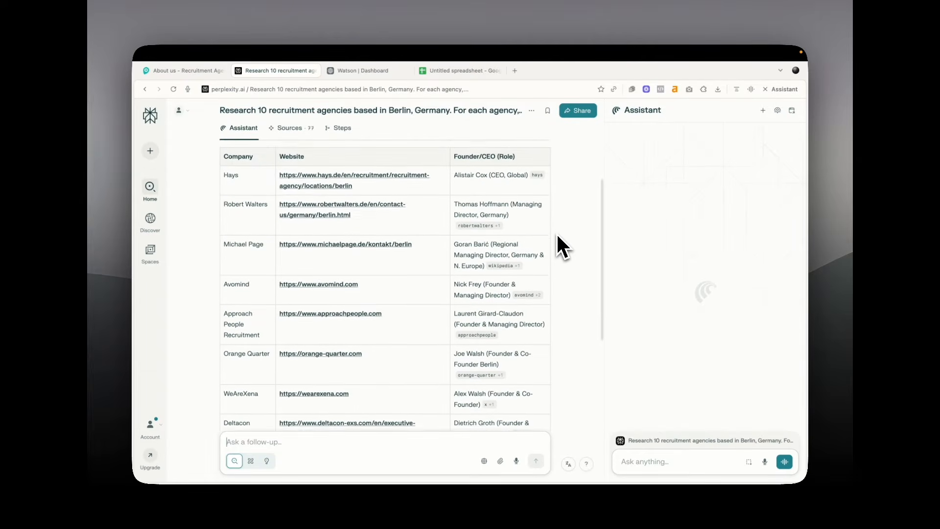
pyautogui.scroll(2, 556, 233)
pyautogui.scroll(-1, 555, 233)
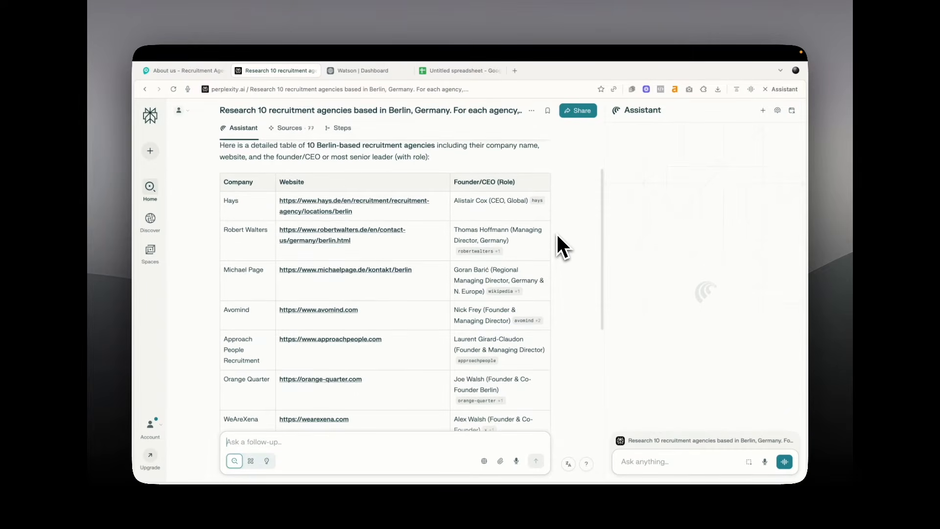
pyautogui.scroll(-3, 556, 233)
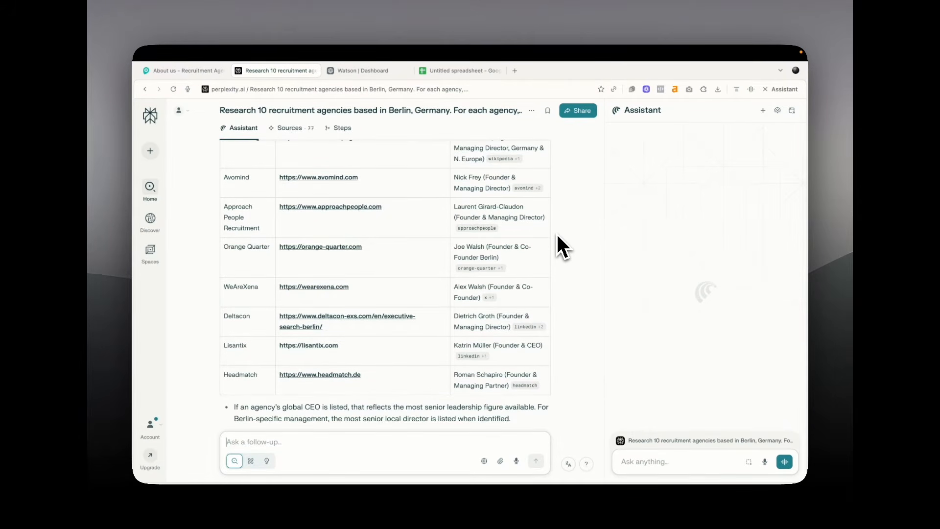
pyautogui.scroll(2, 555, 233)
pyautogui.scroll(1, 557, 236)
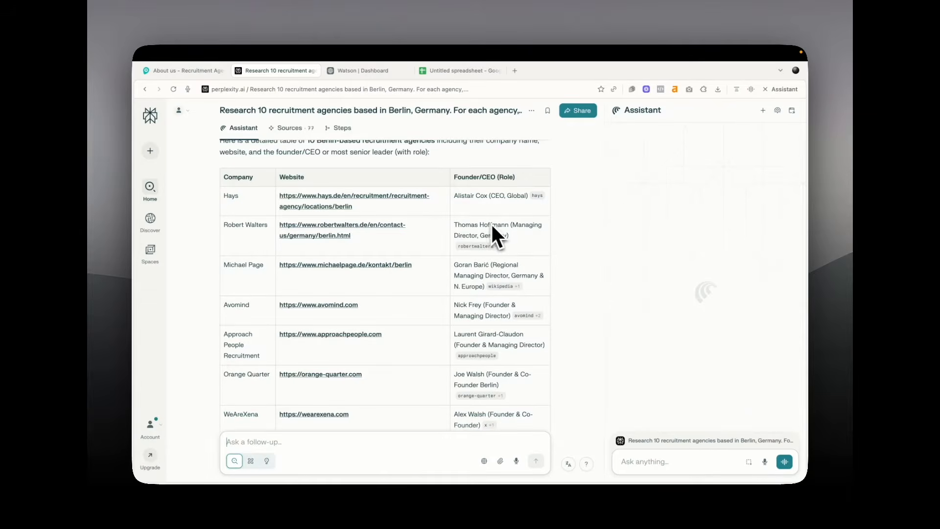
pyautogui.scroll(-2, 349, 245)
pyautogui.scroll(-4, 347, 240)
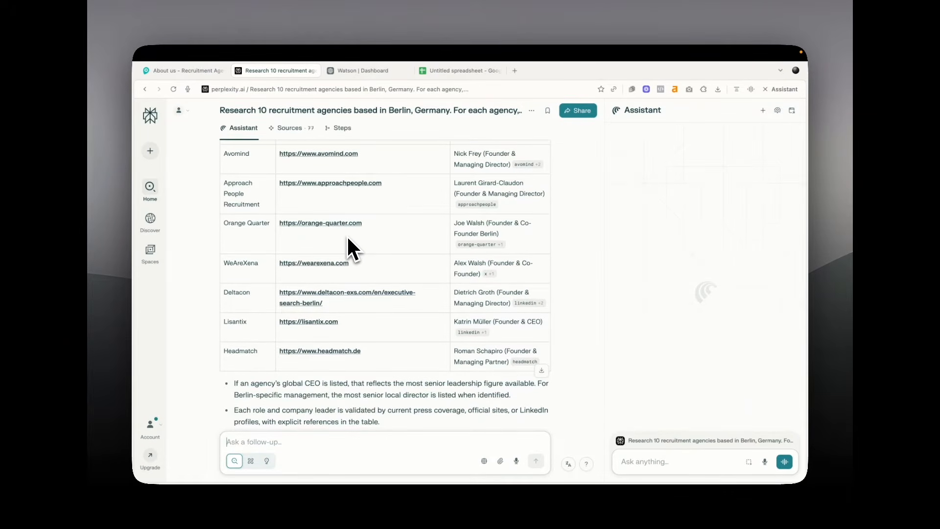
pyautogui.scroll(8, 348, 239)
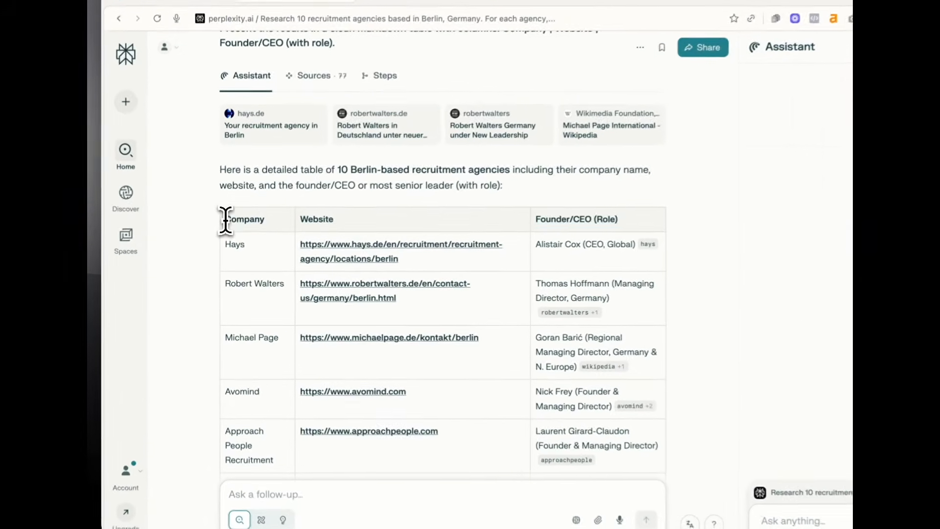
# Select the table from the Company header down toward the Headmatch row
pyautogui.moveTo(224, 238); pyautogui.dragTo(374, 275)
pyautogui.scroll(-4, 374, 274)
pyautogui.scroll(-4, 431, 266)
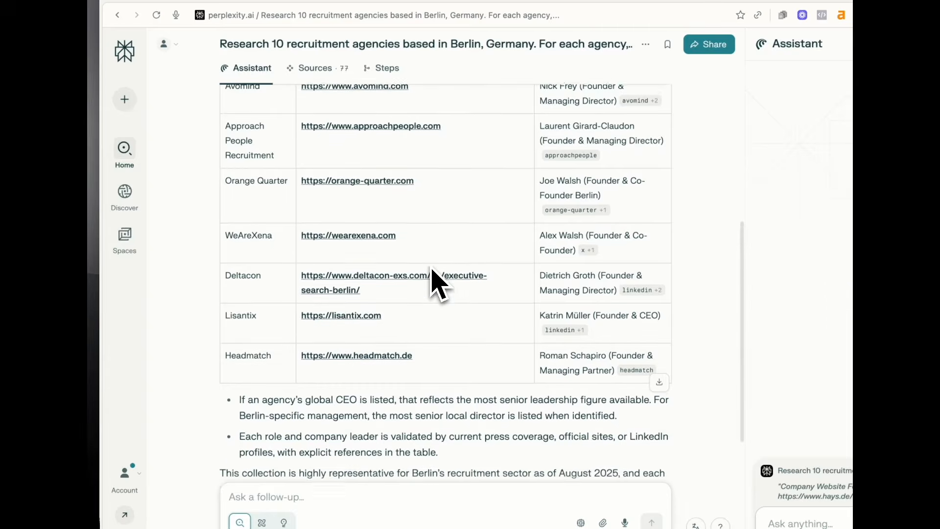
# Copy the table through the Headmatch row into the Untitled spreadsheet and close the assistant panel
pyautogui.keyDown('shift'); pyautogui.click(614, 368); pyautogui.keyUp('shift')
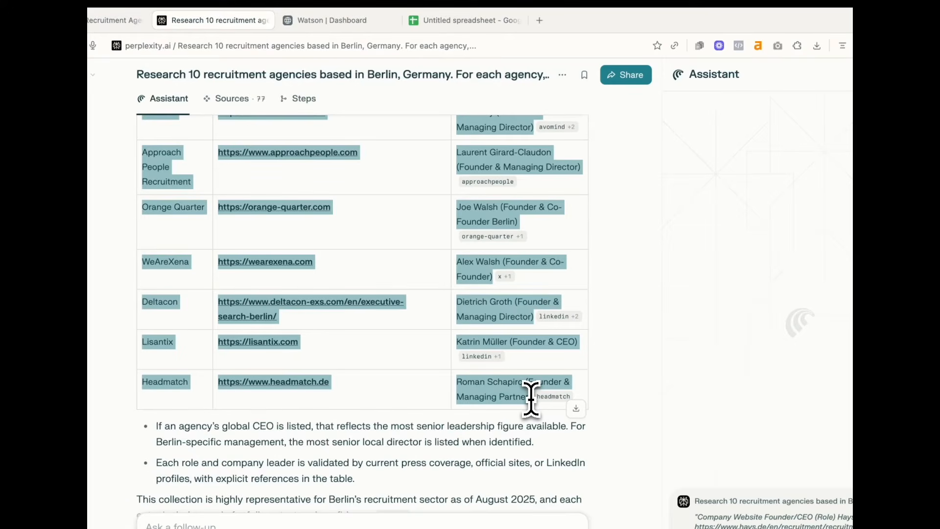
pyautogui.click(405, 374)
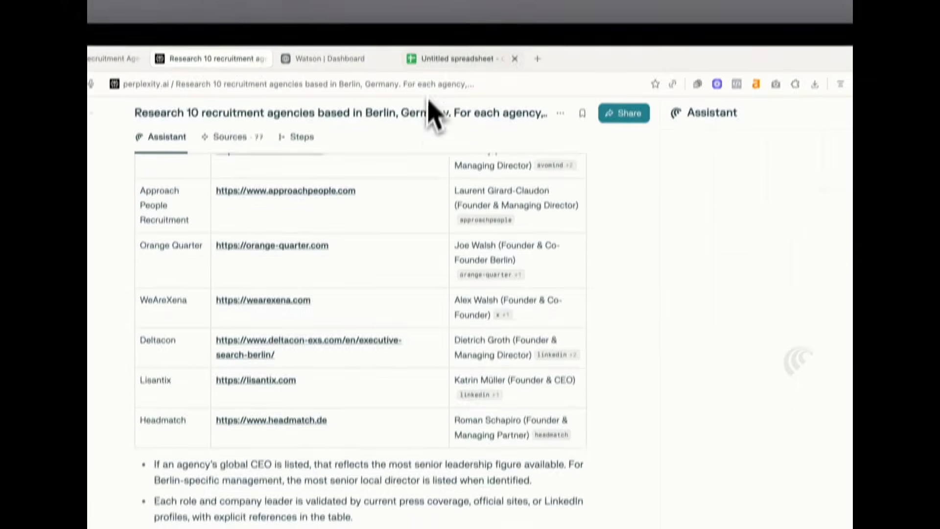
pyautogui.click(432, 25)
pyautogui.press('super+v')
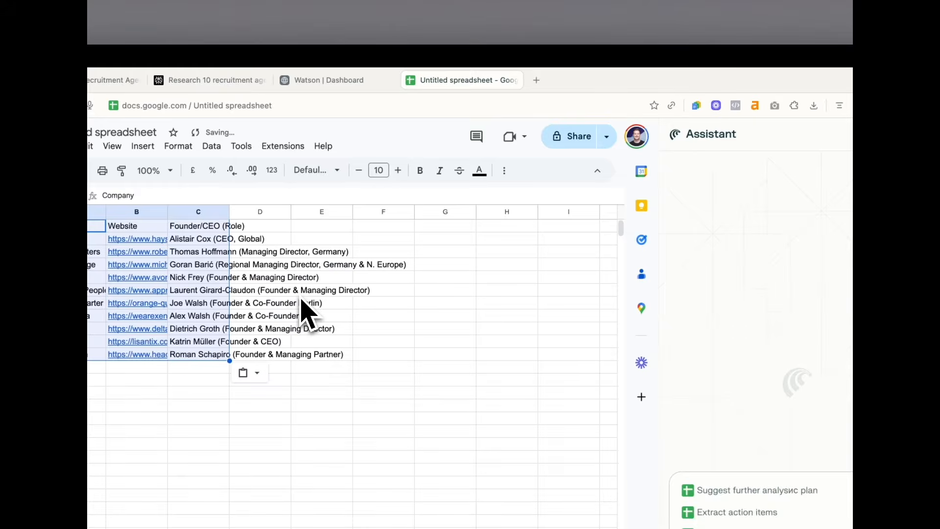
pyautogui.click(778, 105)
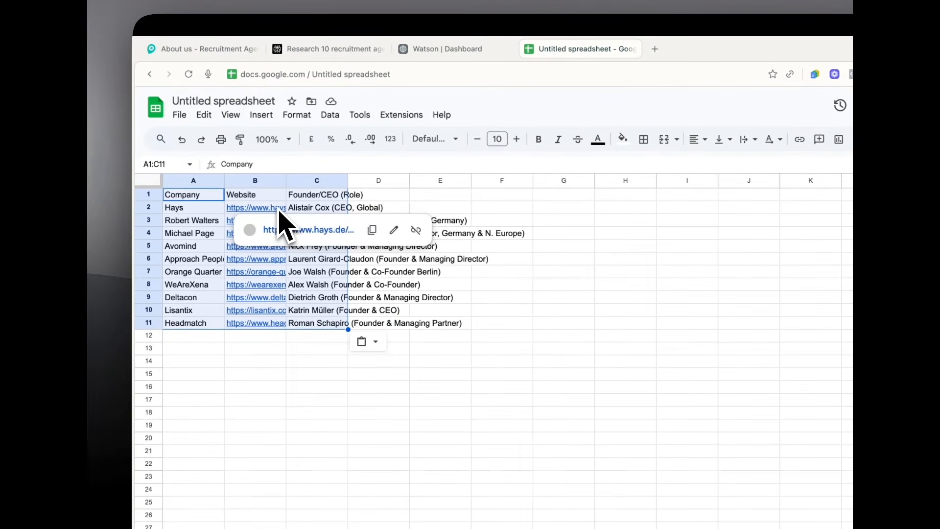
# Title the spreadsheet 'perplexity leads'
pyautogui.click(218, 101)
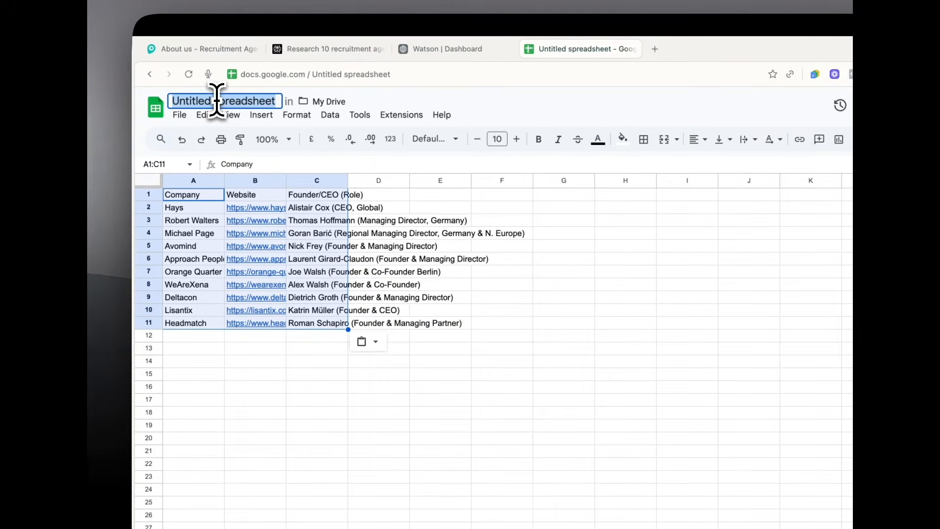
pyautogui.write('perplexity')
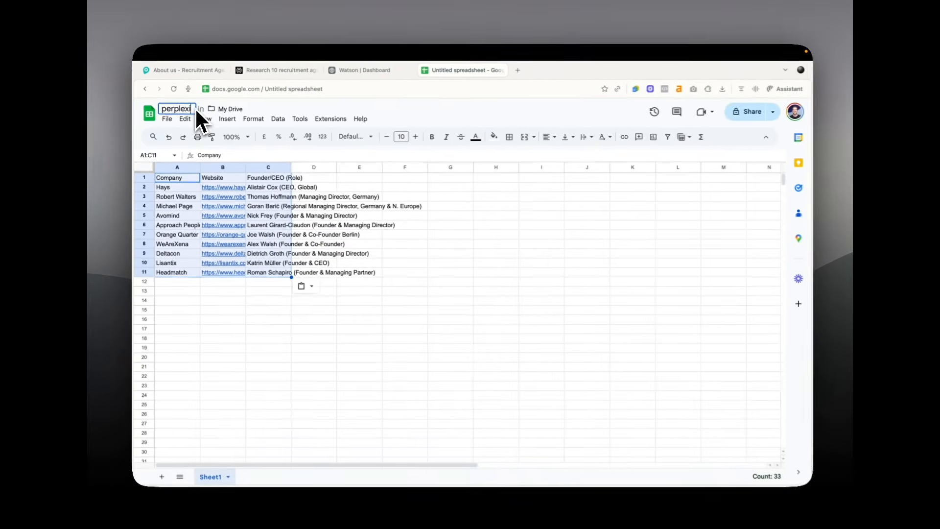
pyautogui.write(' leads')
pyautogui.press('Return')
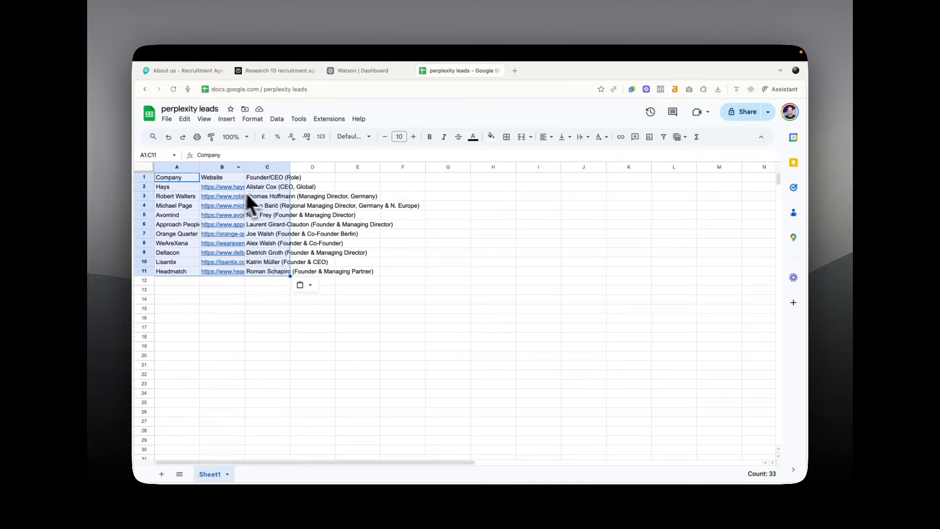
pyautogui.click(268, 168)
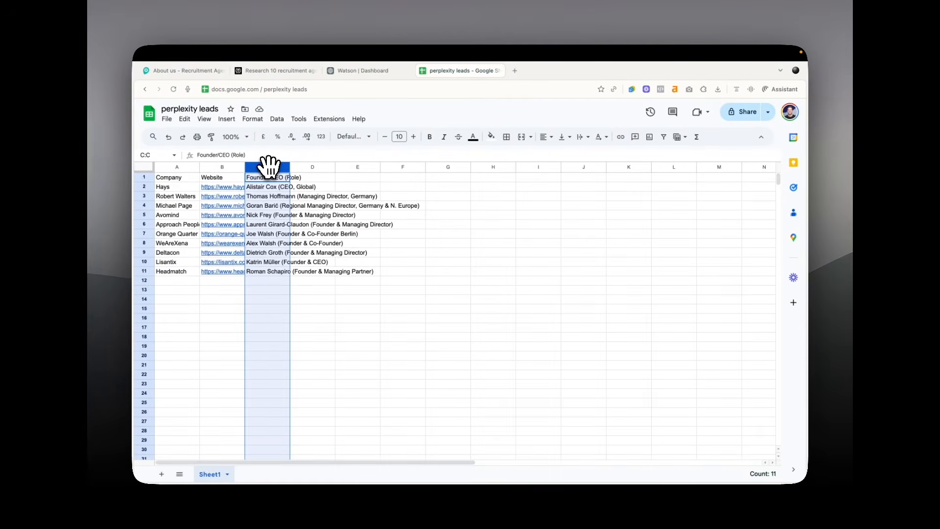
# Review Watson's upload format and copy the 'Company Domain' field name
pyautogui.click(363, 71)
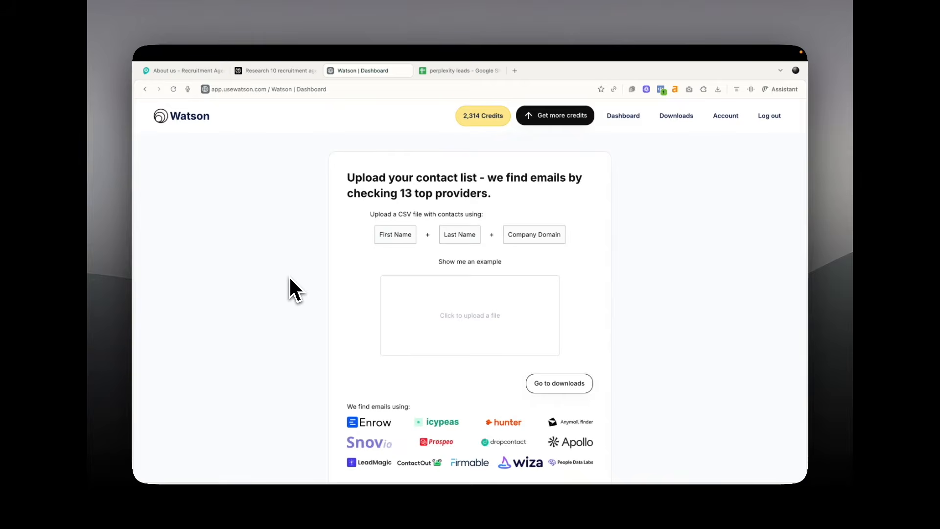
pyautogui.scroll(-2, 290, 279)
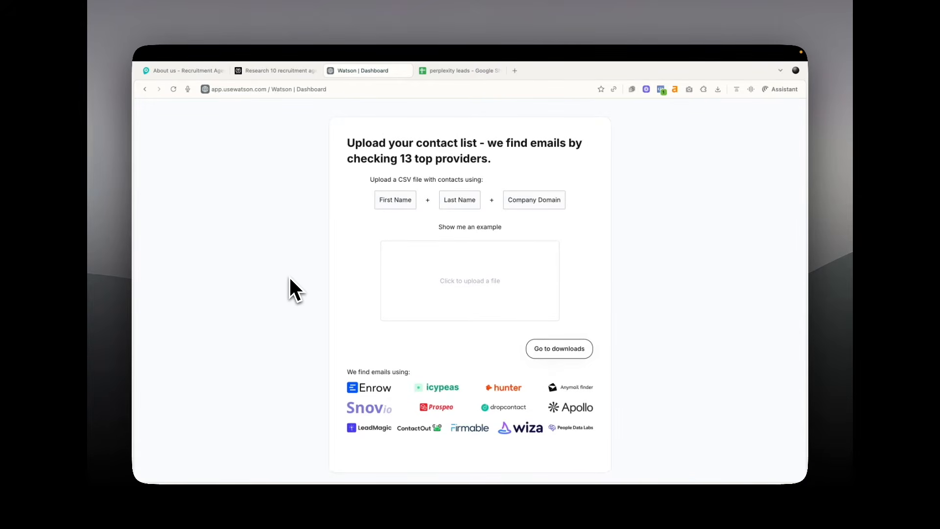
pyautogui.scroll(2, 290, 278)
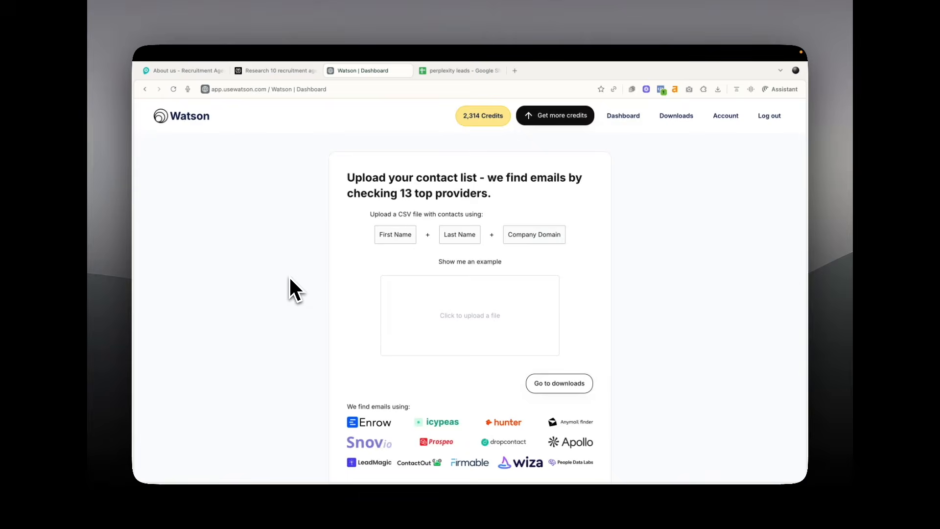
pyautogui.scroll(-2, 290, 278)
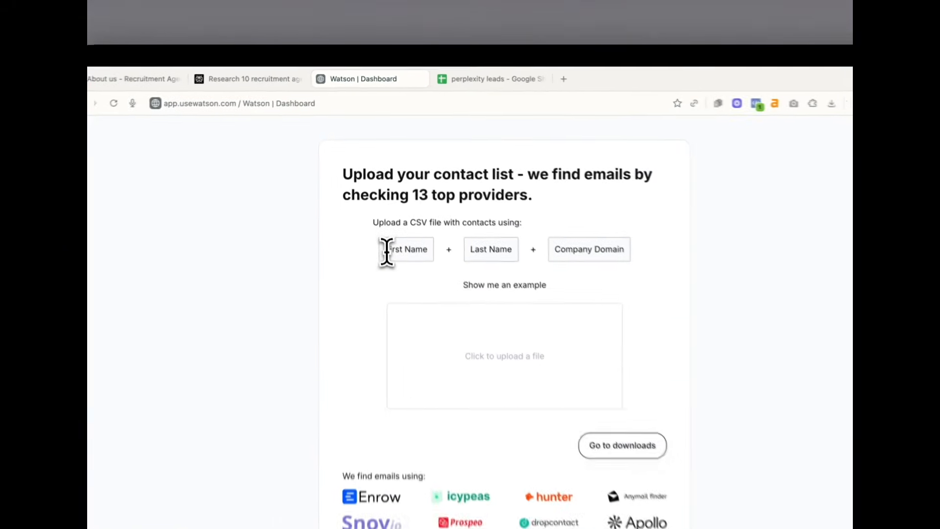
pyautogui.tripleClick(572, 255)
pyautogui.hotkey('ctrl', 'c')
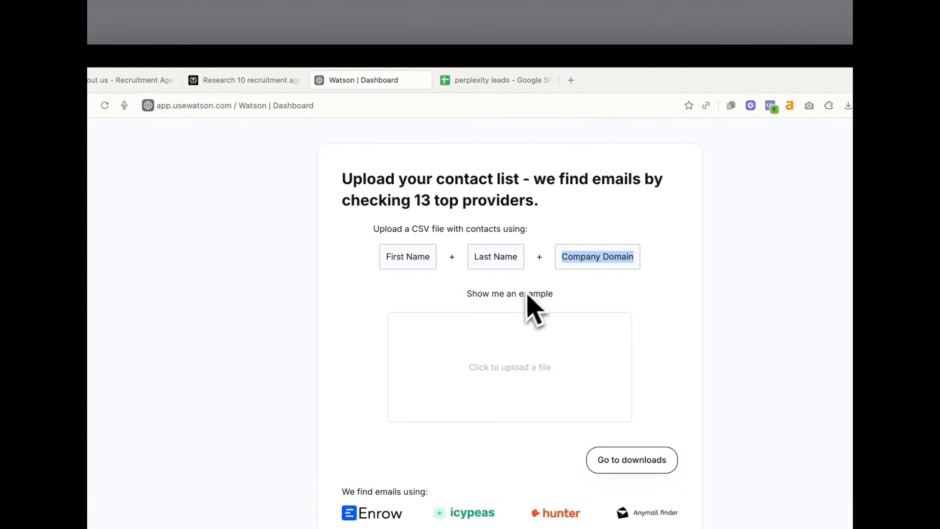
pyautogui.click(606, 286)
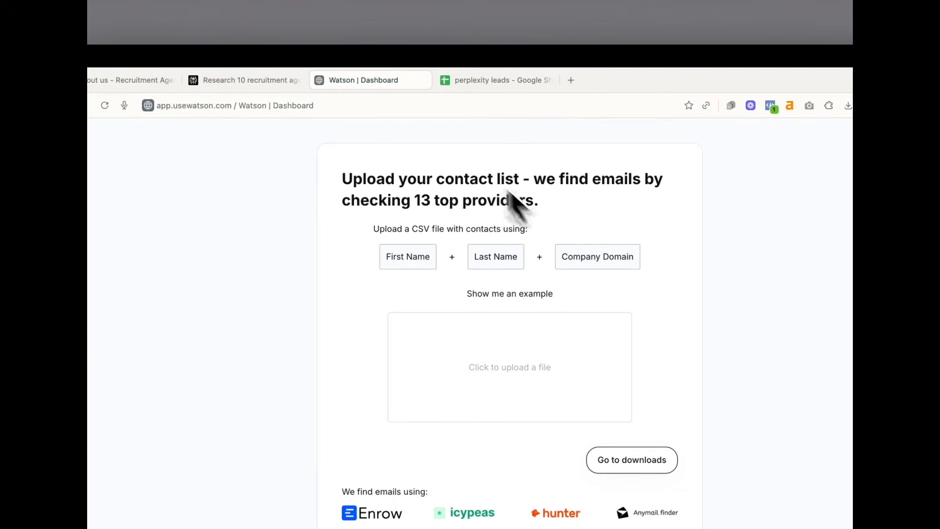
# Back in the perplexity leads sheet, start editing the Website header in B1
pyautogui.click(487, 87)
pyautogui.click(228, 186)
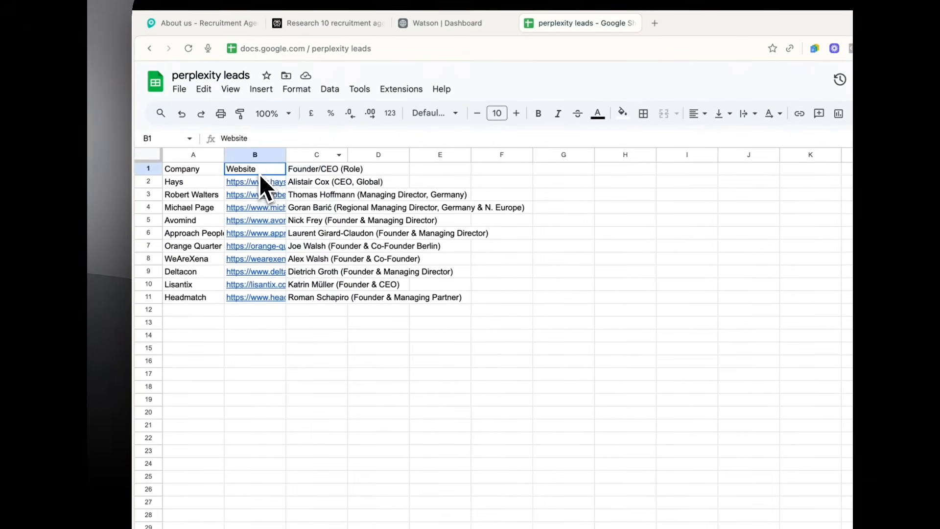
pyautogui.doubleClick(235, 157)
# Replace the Website header in B1 with 'Company Domain'
pyautogui.hotkey('ctrl', 'v')
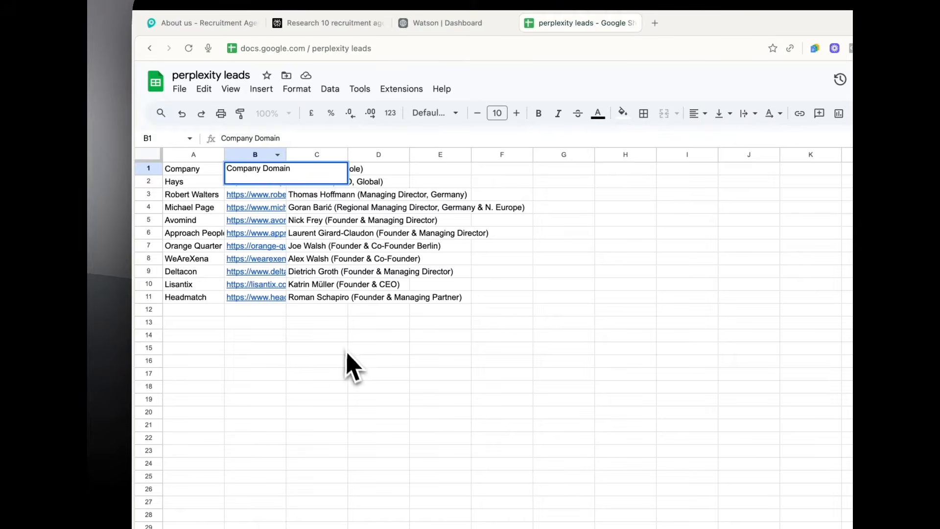
pyautogui.click(343, 352)
pyautogui.click(264, 180)
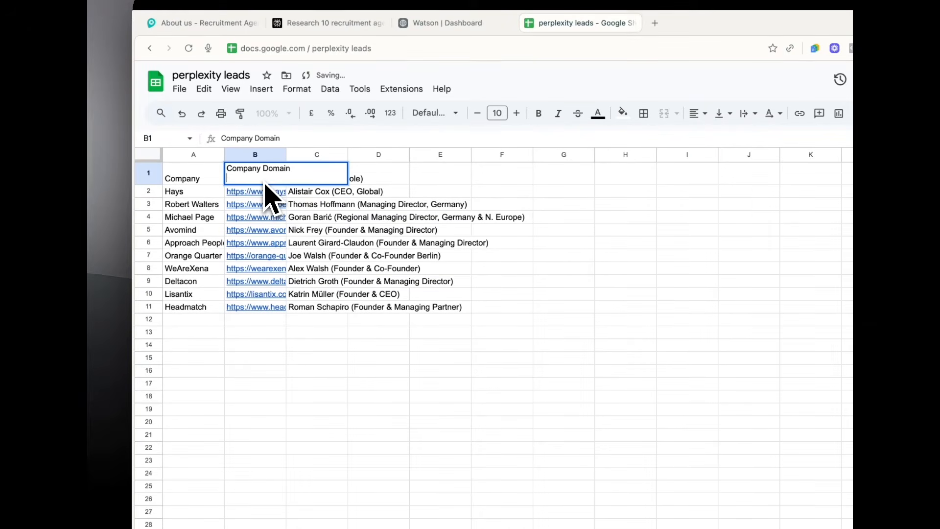
pyautogui.click(265, 186)
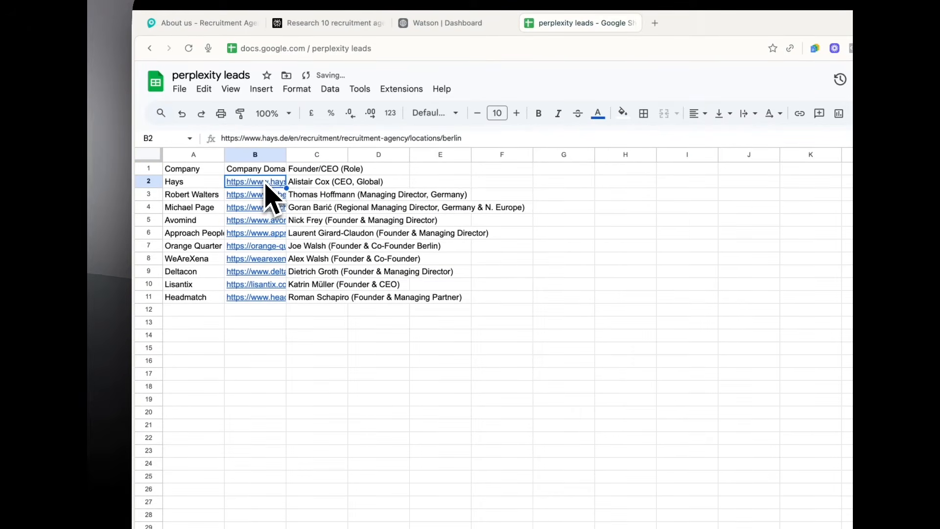
# Split the Founder/CEO column into separate columns using Space as the separator
pyautogui.click(308, 155)
pyautogui.click(330, 90)
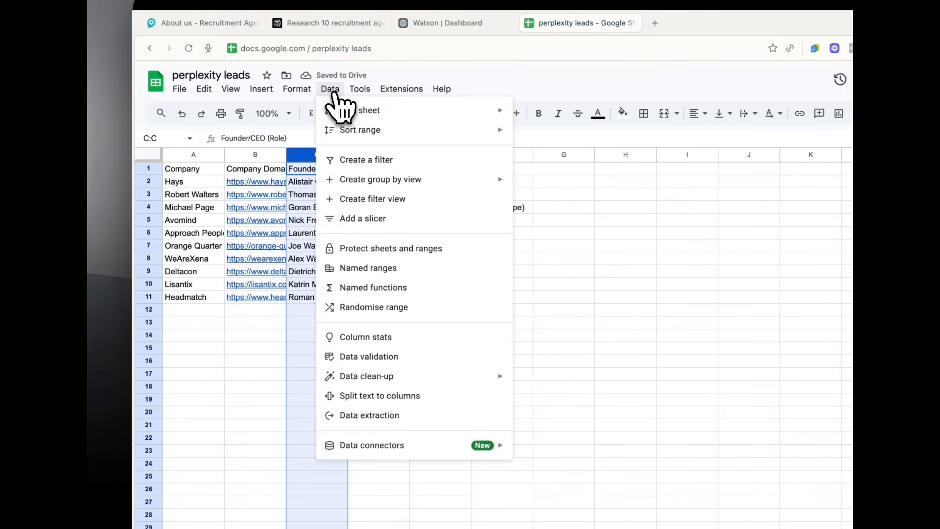
pyautogui.click(379, 395)
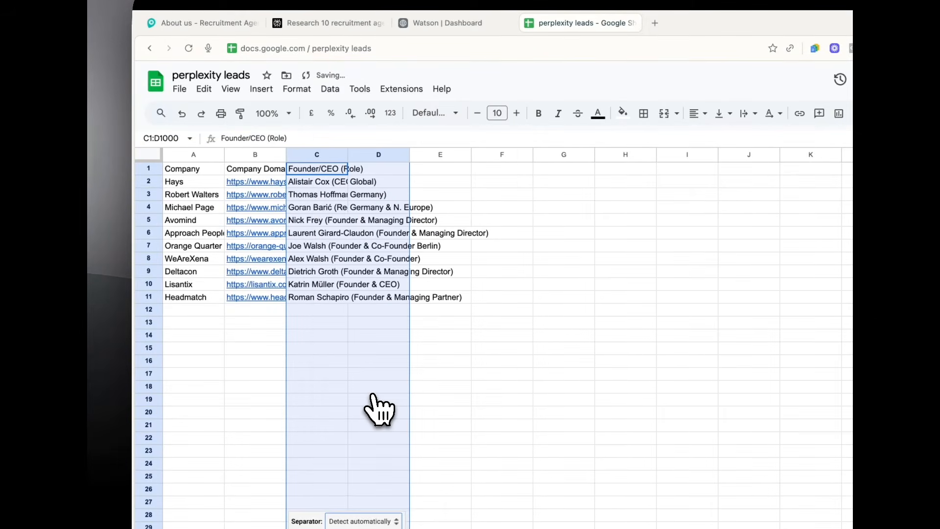
pyautogui.click(357, 520)
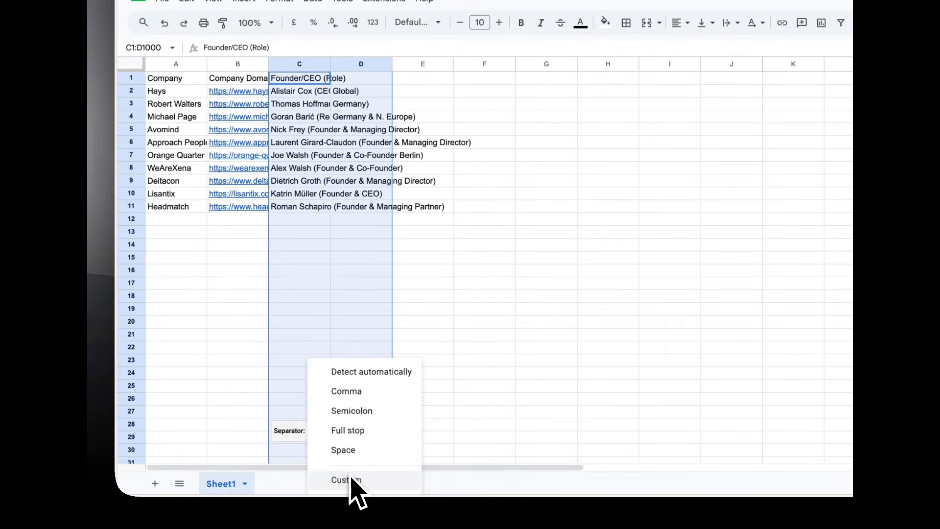
pyautogui.click(348, 450)
pyautogui.click(415, 274)
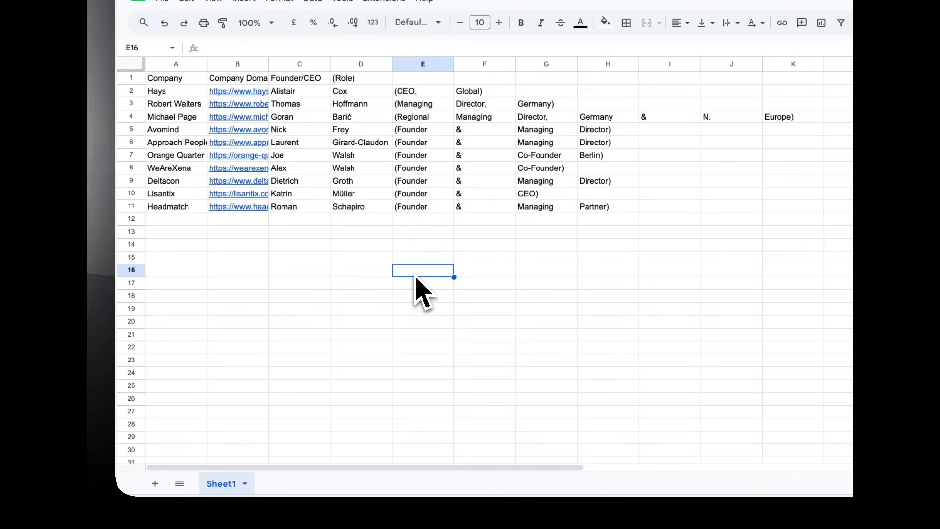
# Rename header C1 to Watson's 'First Name' field
pyautogui.click(386, 55)
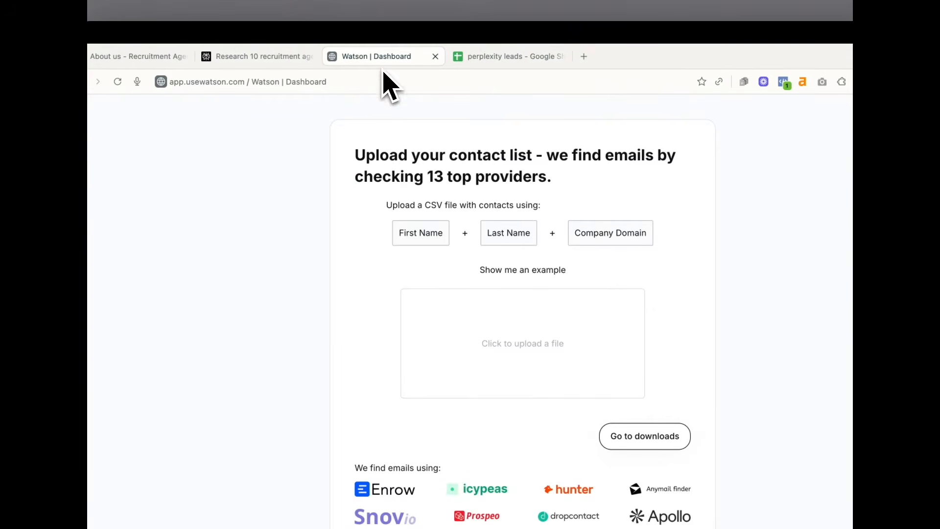
pyautogui.tripleClick(411, 233)
pyautogui.hotkey('ctrl', 'c')
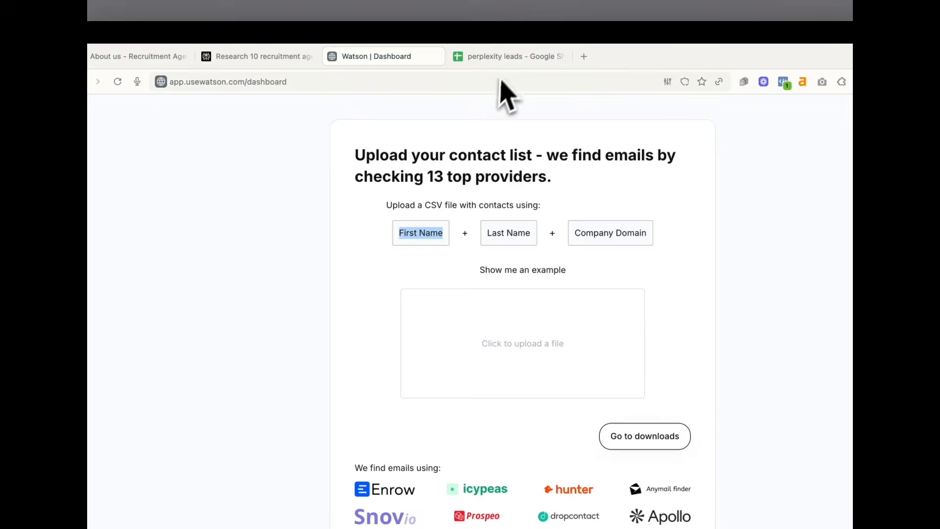
pyautogui.click(504, 58)
pyautogui.click(259, 206)
pyautogui.hotkey('ctrl', 'v')
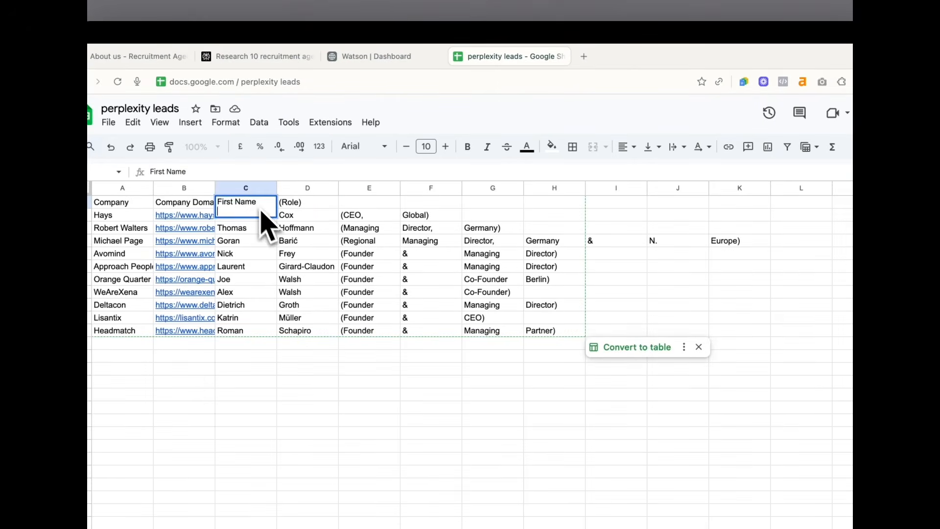
pyautogui.press('Return')
# Rename header D1 to Watson's 'Last Name' field
pyautogui.click(402, 63)
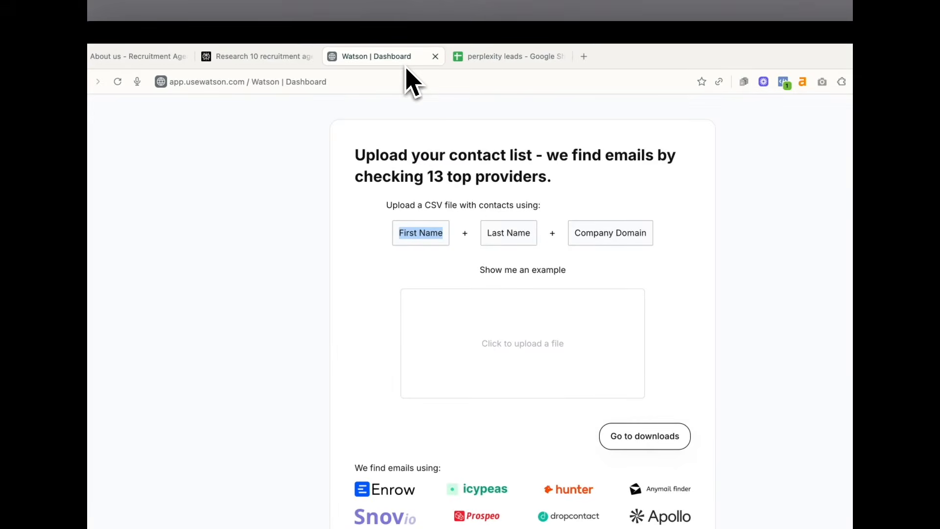
pyautogui.moveTo(487, 232); pyautogui.dragTo(530, 232)
pyautogui.hotkey('ctrl', 'c')
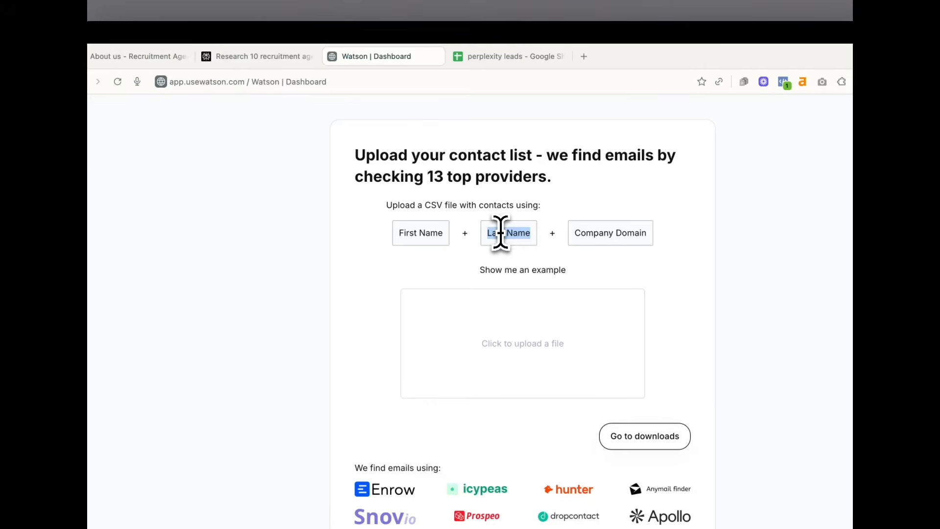
pyautogui.click(509, 56)
pyautogui.click(291, 203)
pyautogui.hotkey('ctrl', 'v')
pyautogui.press('Return')
pyautogui.click(353, 370)
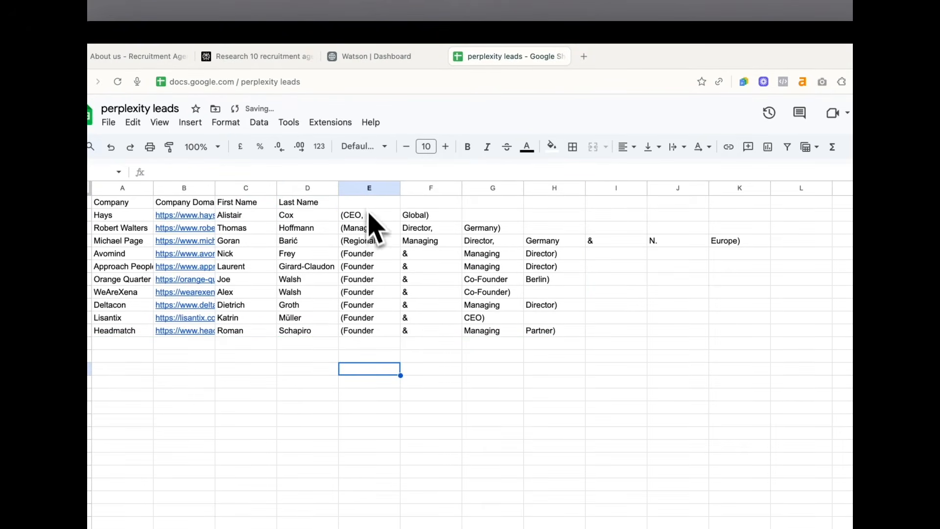
# Clear the leftover role-word columns E through K
pyautogui.moveTo(364, 192); pyautogui.dragTo(727, 232)
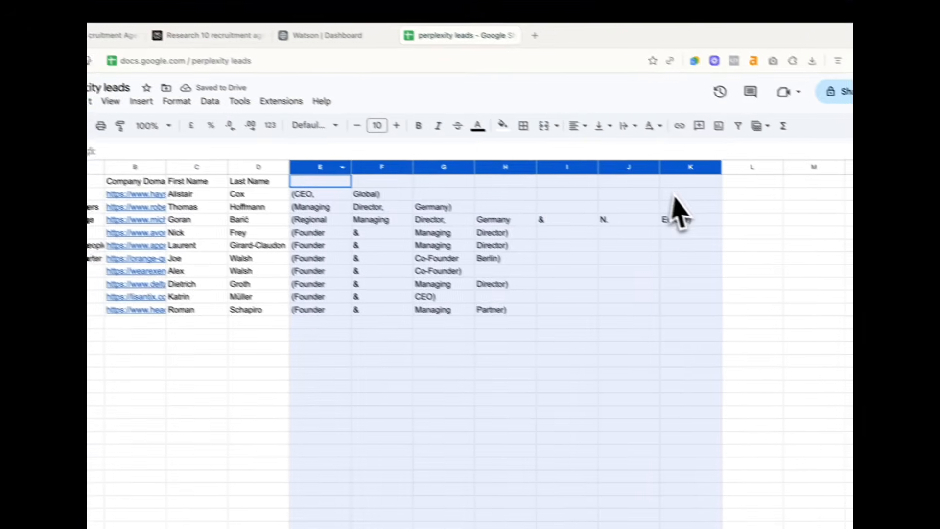
pyautogui.press('Delete')
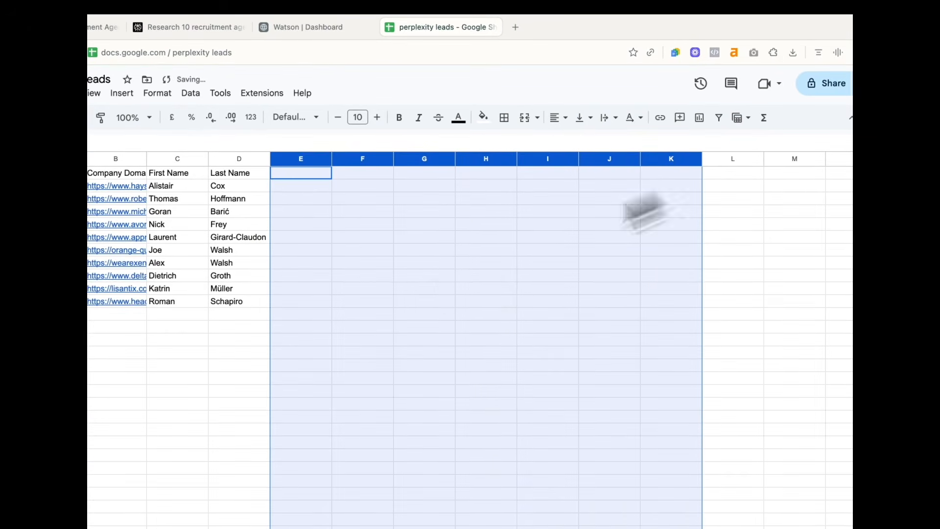
pyautogui.click(364, 302)
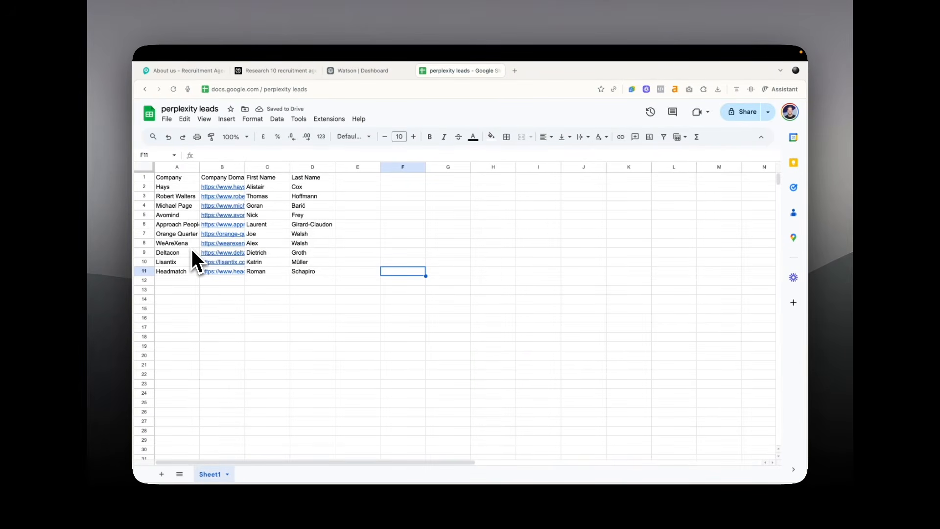
# Auto-fit column B so the full website URLs are visible
pyautogui.doubleClick(245, 166)
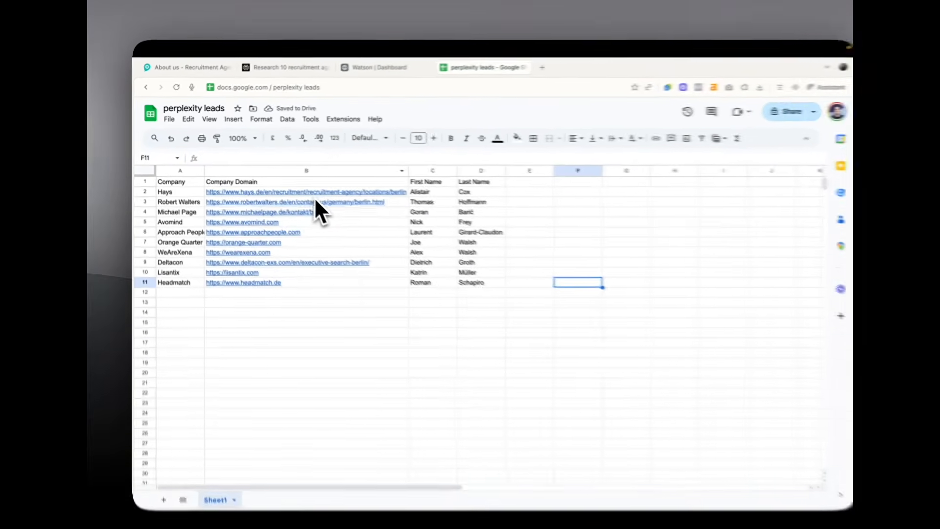
pyautogui.moveTo(328, 192)
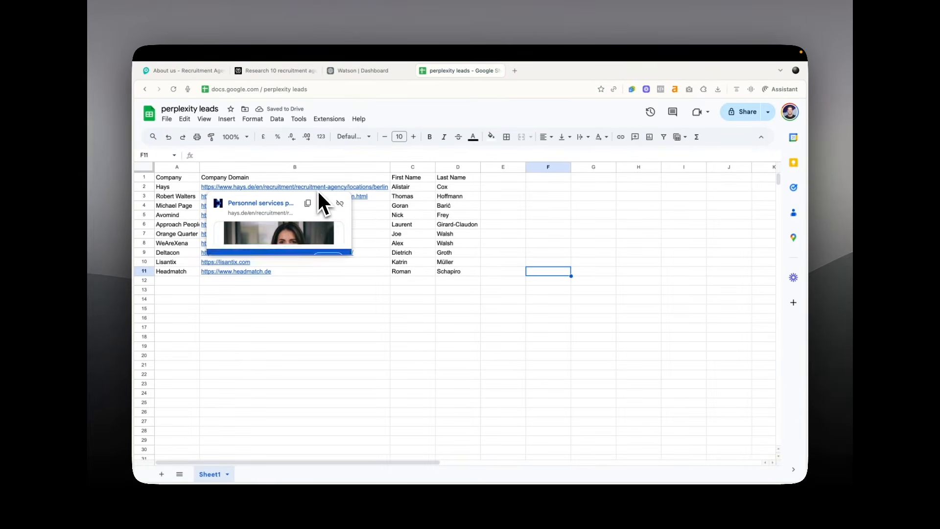
pyautogui.click(336, 383)
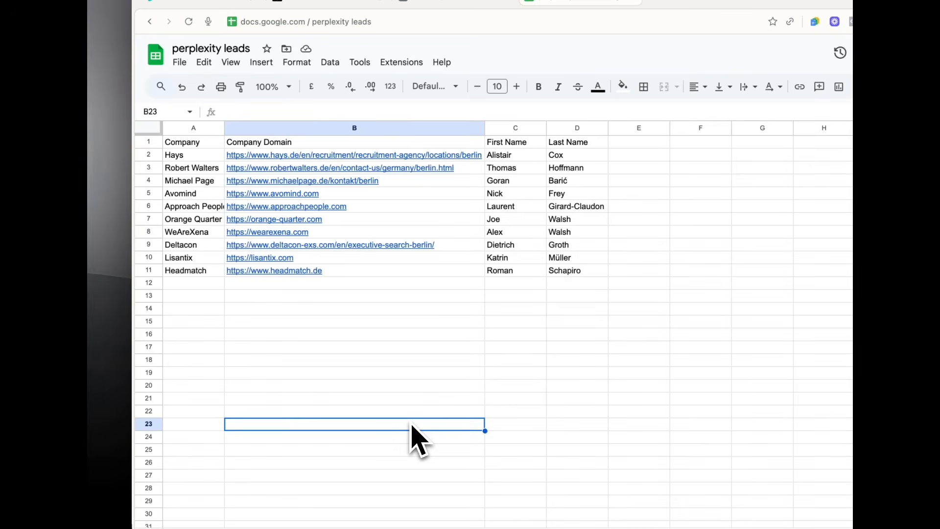
# Download the leads sheet as a Comma-separated values (.csv) file and return to Watson
pyautogui.click(180, 62)
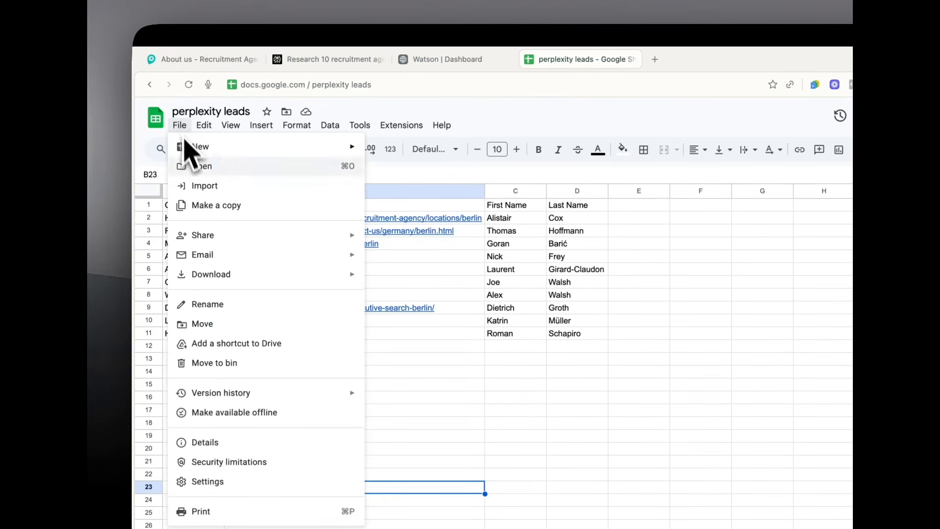
pyautogui.moveTo(230, 276)
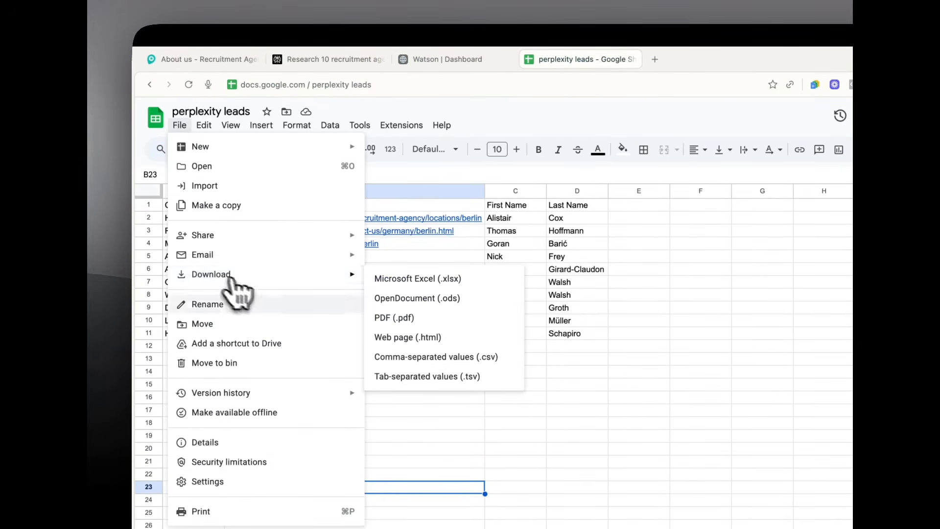
pyautogui.click(427, 360)
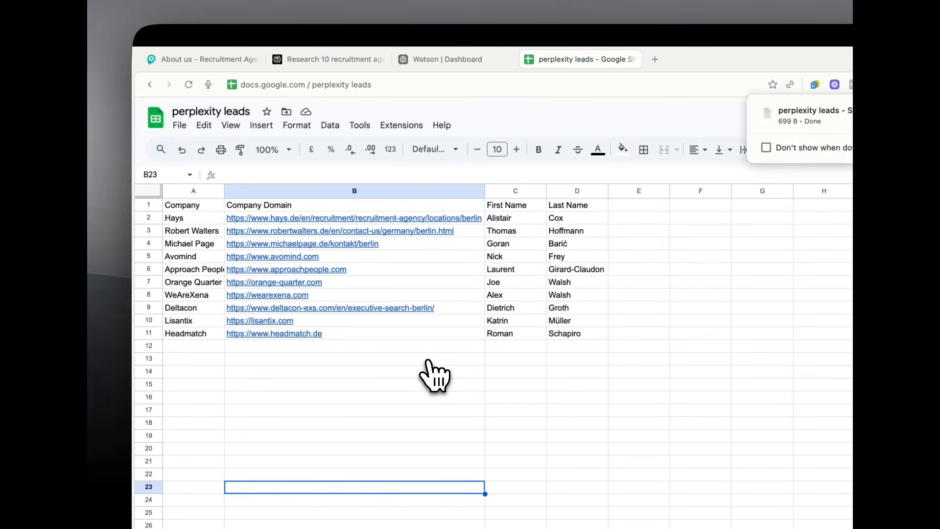
pyautogui.click(427, 64)
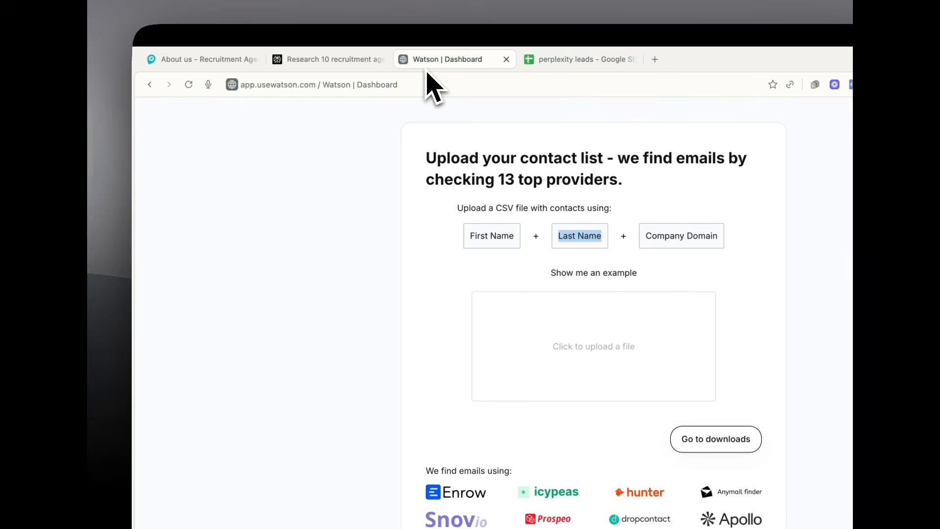
# Upload the downloaded leads CSV to Watson with domain, first and last names mapped, and start enrichment
pyautogui.click(932, 84)
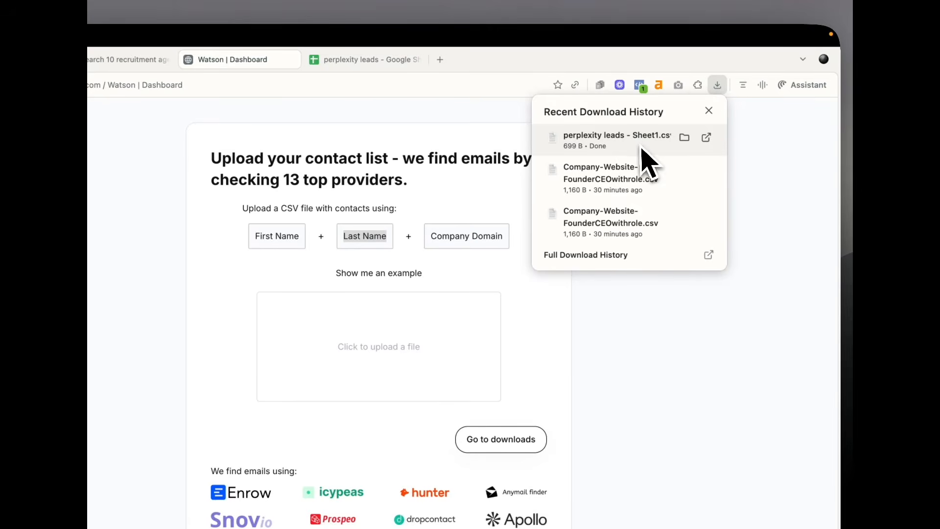
pyautogui.moveTo(642, 149); pyautogui.dragTo(383, 345)
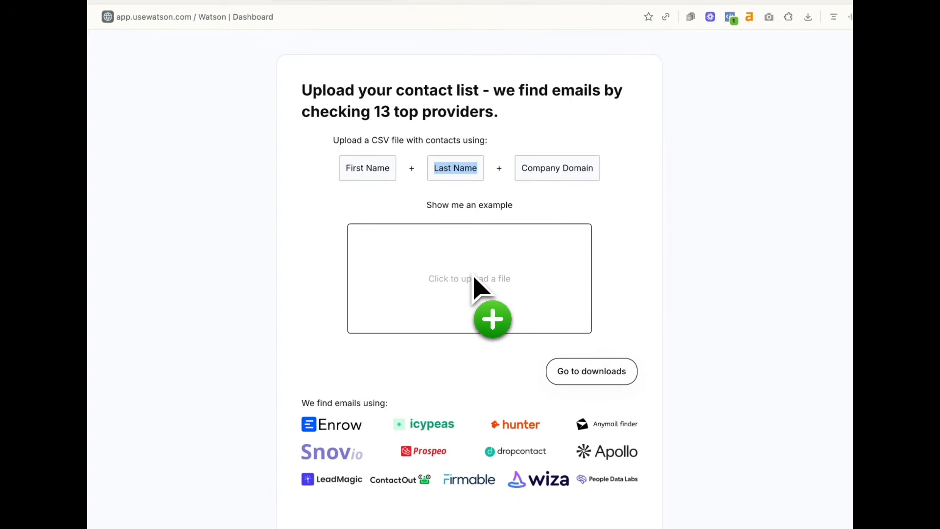
pyautogui.moveTo(472, 276); pyautogui.dragTo(472, 277)
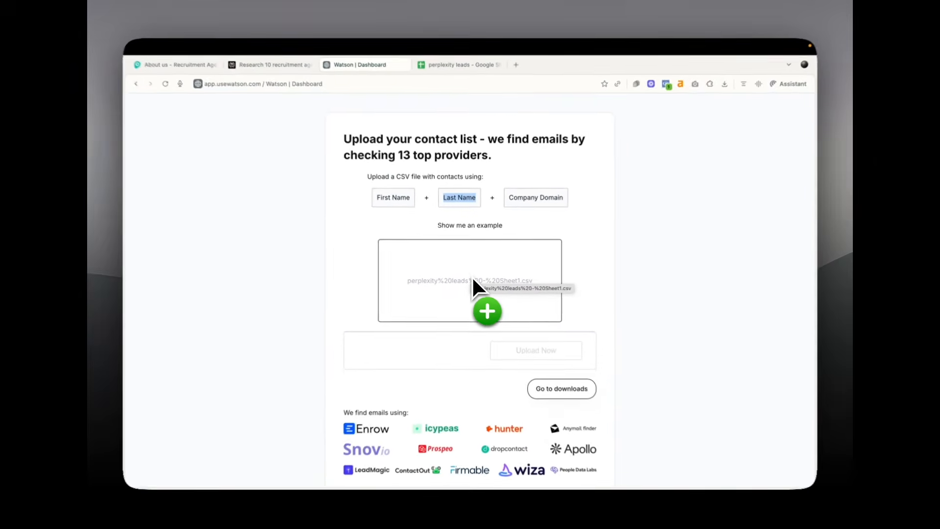
pyautogui.scroll(-2, 658, 234)
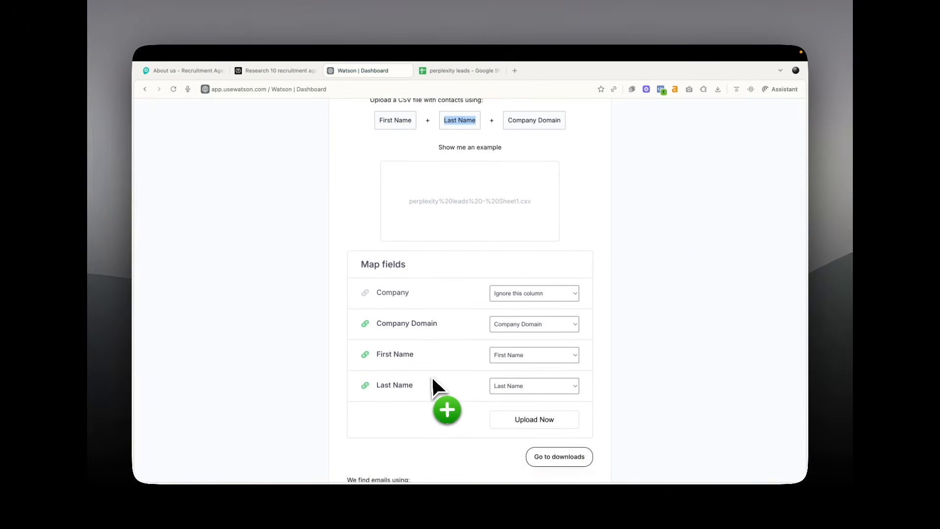
pyautogui.scroll(-1, 430, 375)
pyautogui.click(526, 378)
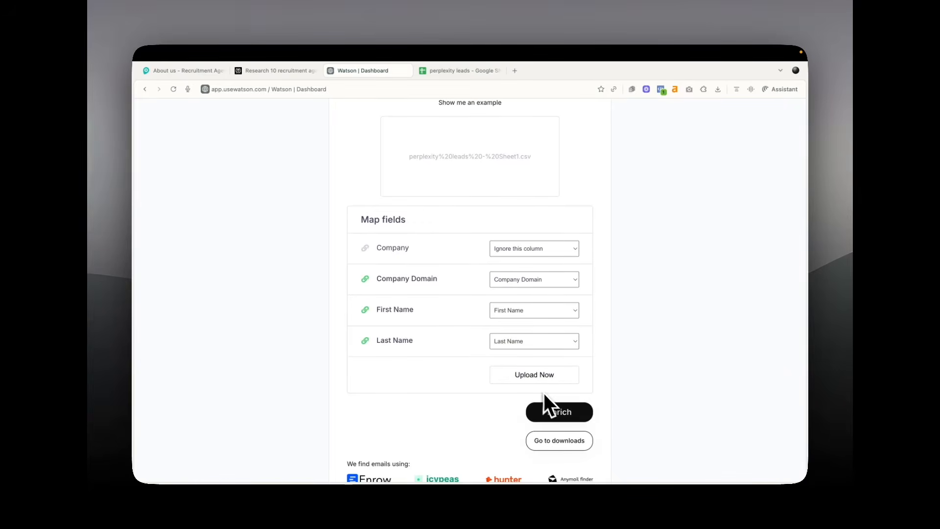
pyautogui.click(534, 385)
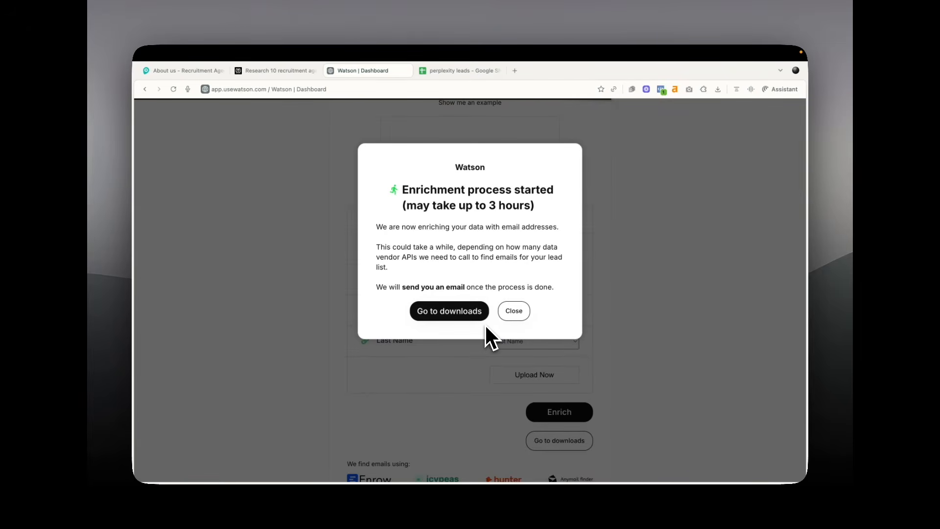
# Go to the enriched lists page from the Enrichment process started confirmation
pyautogui.click(467, 316)
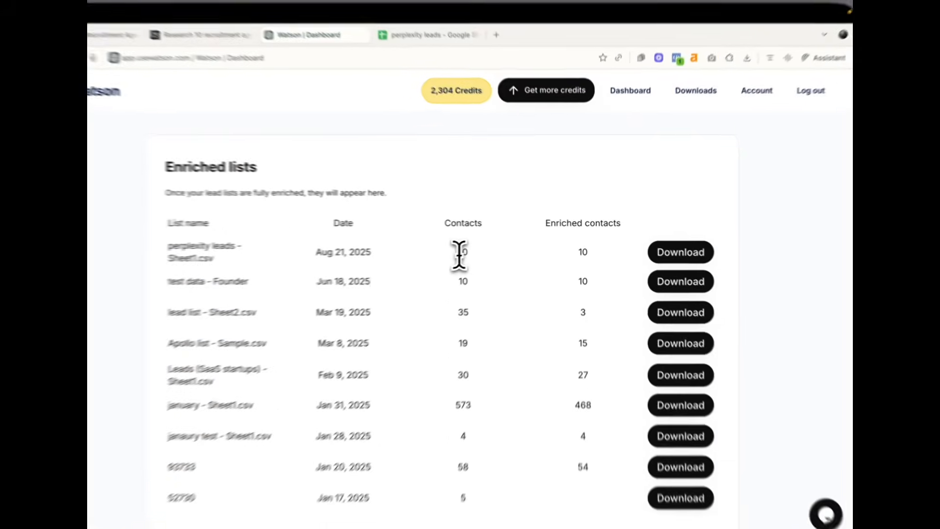
# Download the enriched 'perplexity leads - Sheet1.csv' list (10 of 10 contacts) and return to the spreadsheet
pyautogui.moveTo(459, 254); pyautogui.dragTo(475, 253)
pyautogui.click(566, 246)
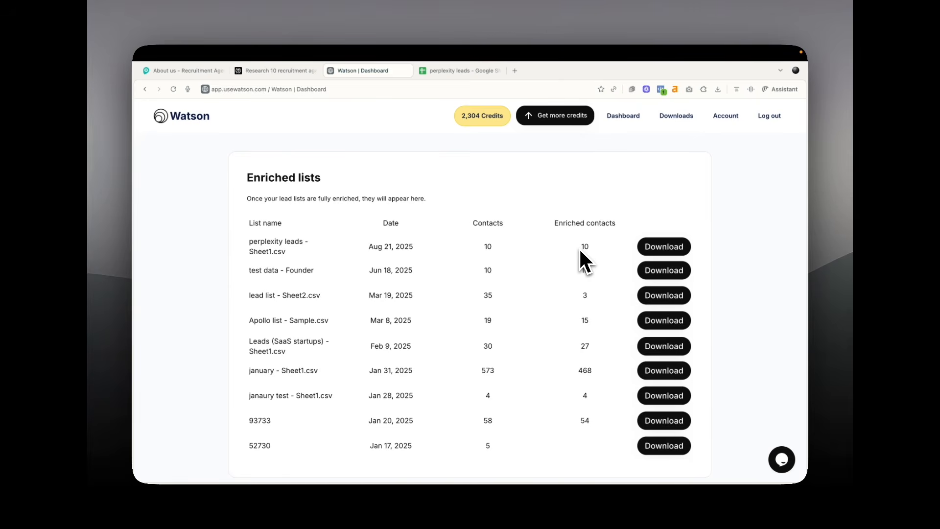
pyautogui.click(657, 249)
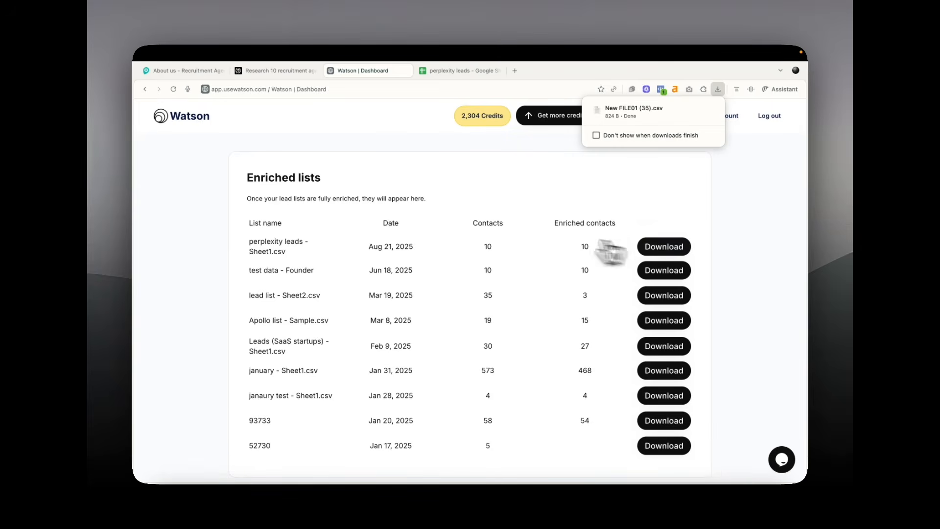
pyautogui.click(447, 78)
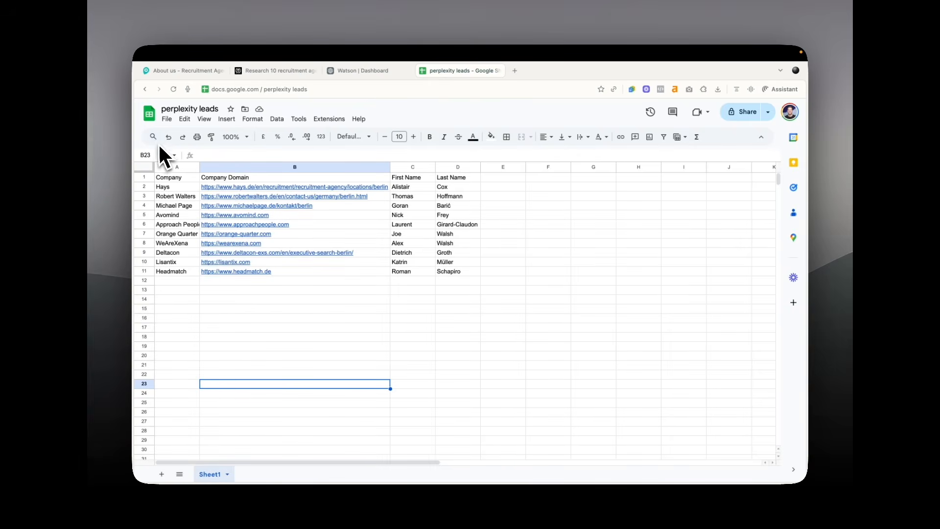
# Add a new Sheet2 and choose the enriched CSV as the file to import
pyautogui.click(162, 474)
pyautogui.click(717, 90)
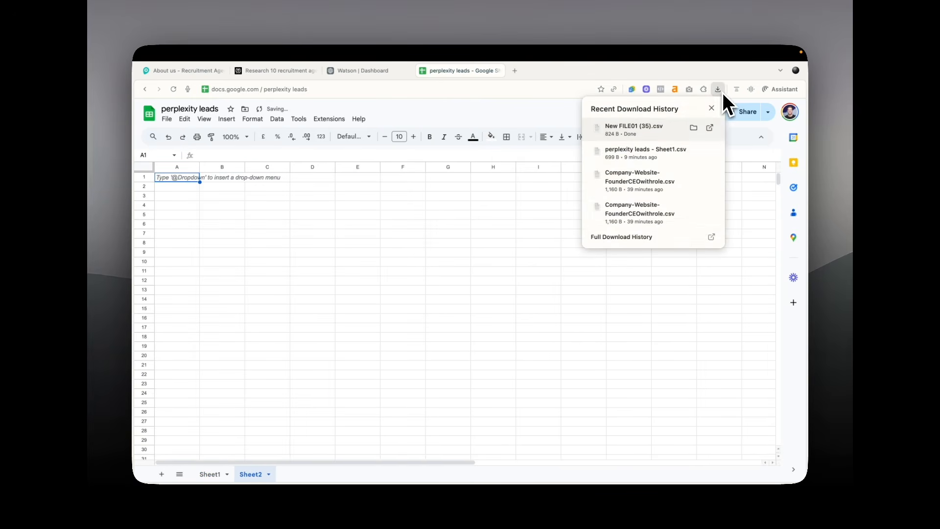
pyautogui.moveTo(662, 128); pyautogui.dragTo(168, 121)
pyautogui.click(167, 121)
pyautogui.click(185, 165)
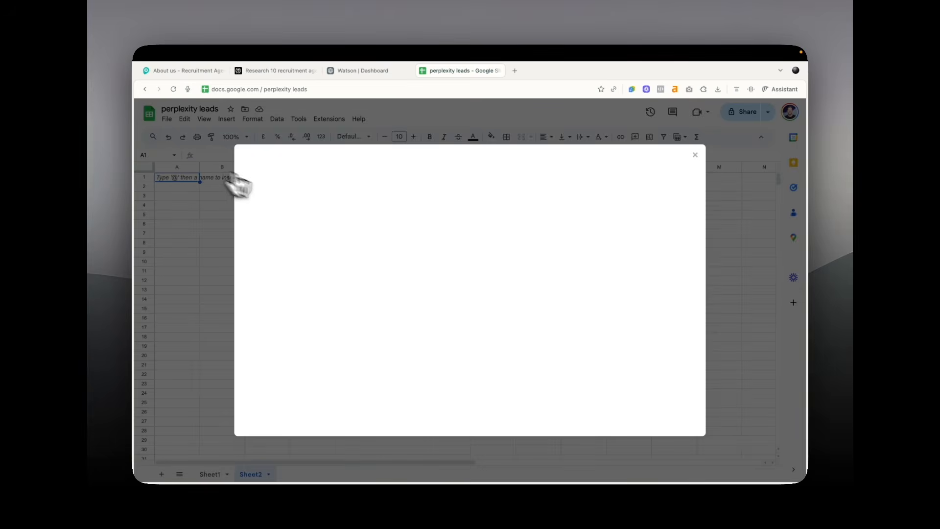
pyautogui.click(394, 191)
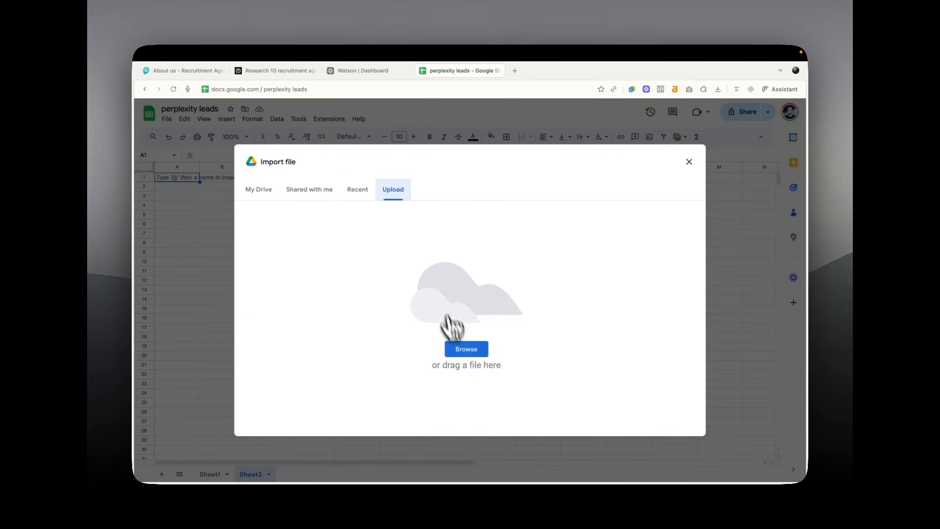
pyautogui.click(460, 349)
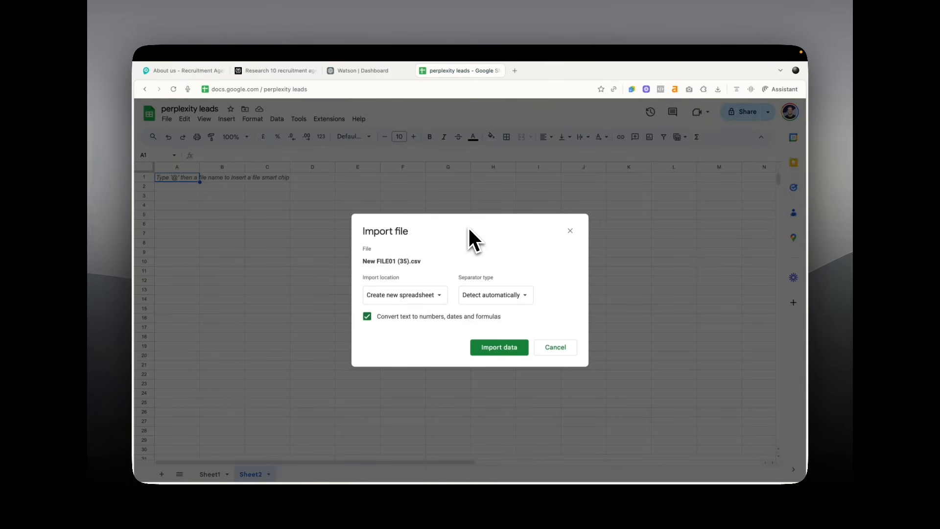
# Set the import location to Replace current sheet and import the enriched data
pyautogui.click(437, 295)
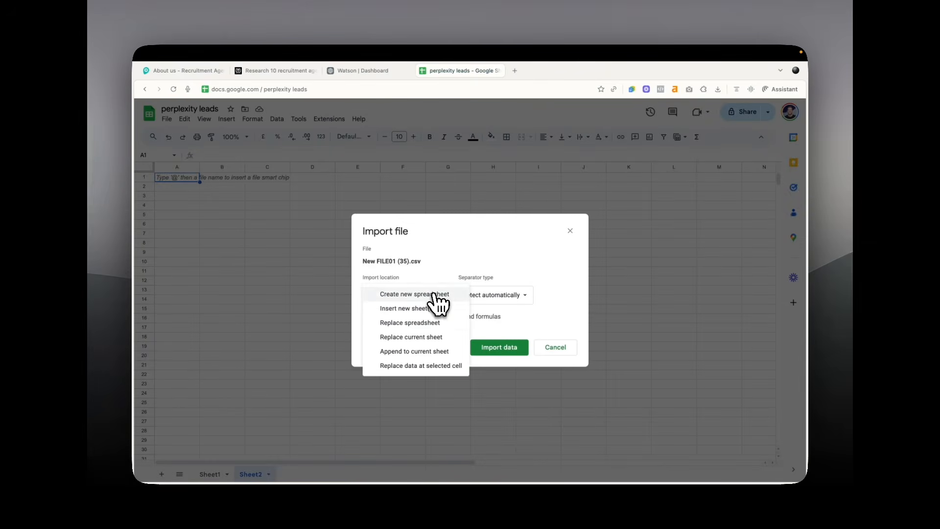
pyautogui.click(427, 335)
pyautogui.click(416, 295)
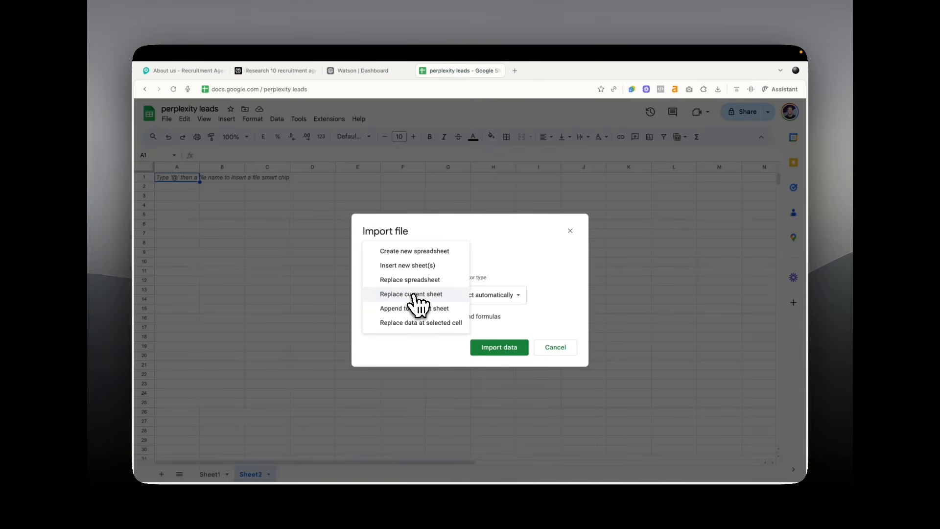
pyautogui.click(416, 295)
pyautogui.click(494, 350)
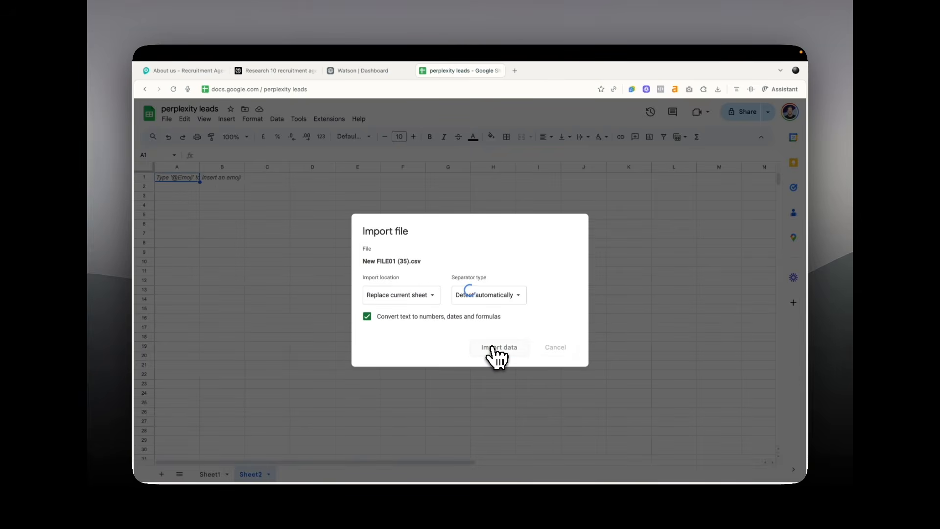